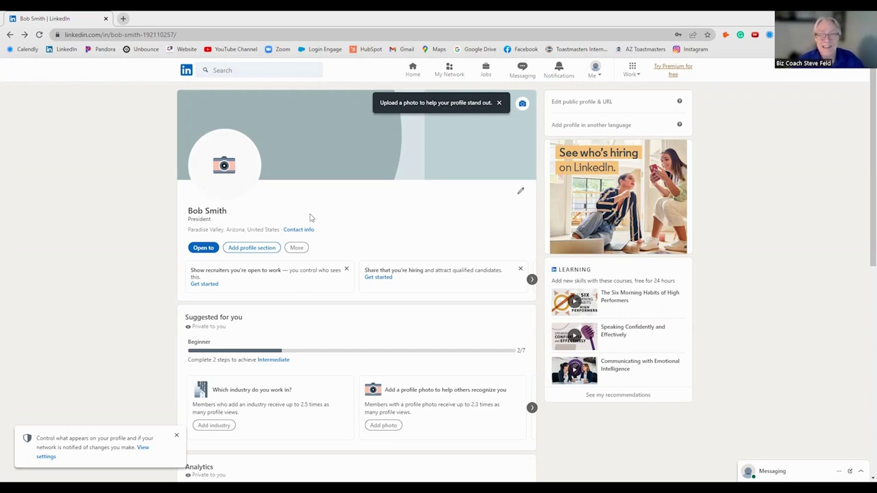
Dismiss the 'Upload a photo' tip on the LinkedIn profile.
click(499, 104)
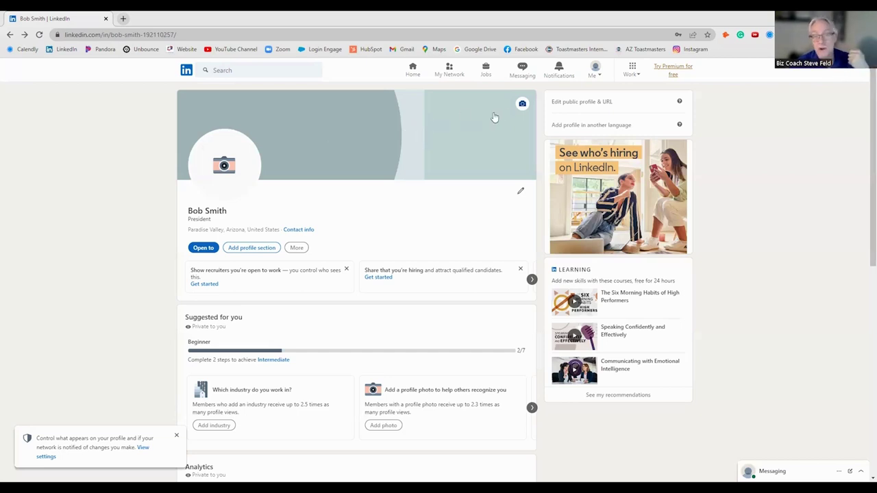
Set the profile banner to the 'Juggling work & family' background and save it.
click(522, 105)
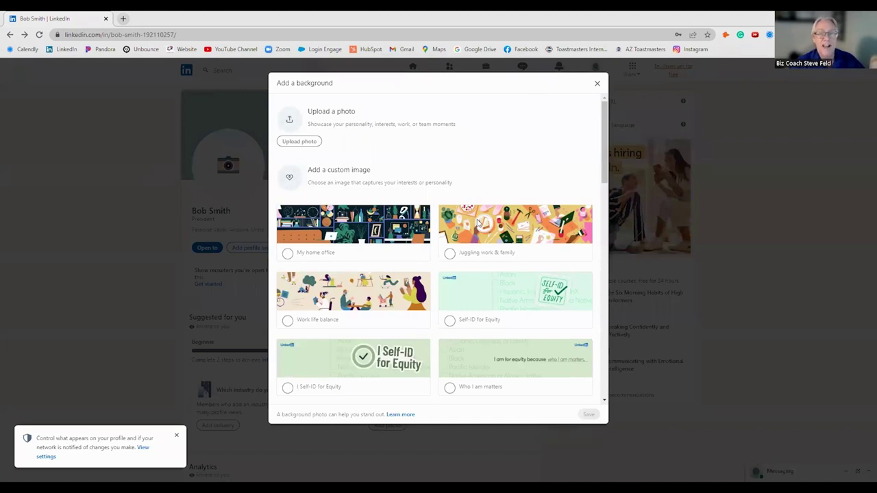
click(449, 254)
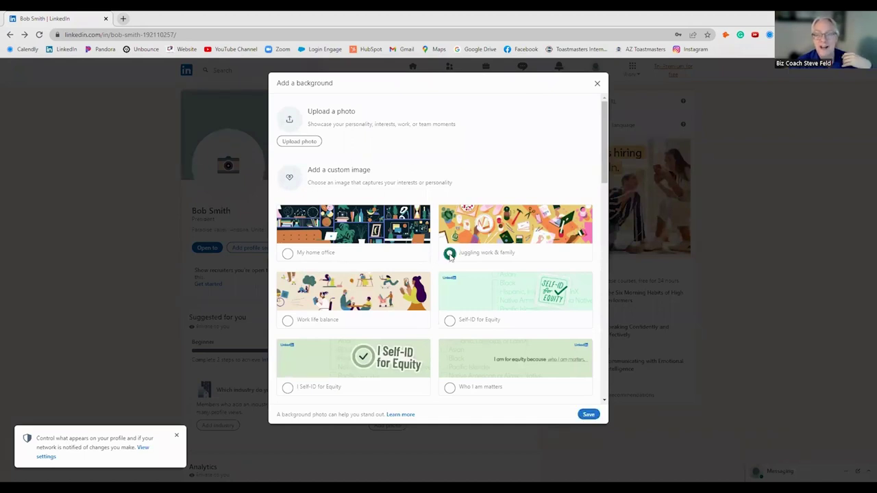
click(587, 414)
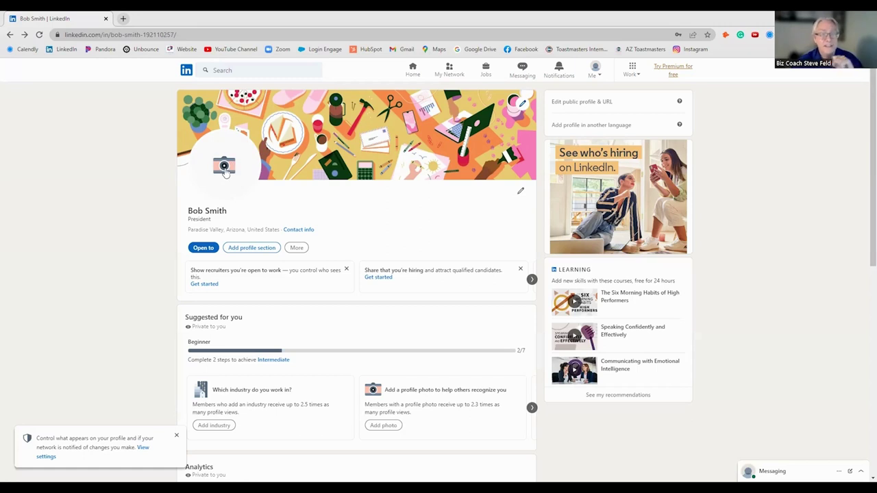
Upload the black-and-white portrait as profile photo, shifted in the crop circle to show more hair.
click(225, 170)
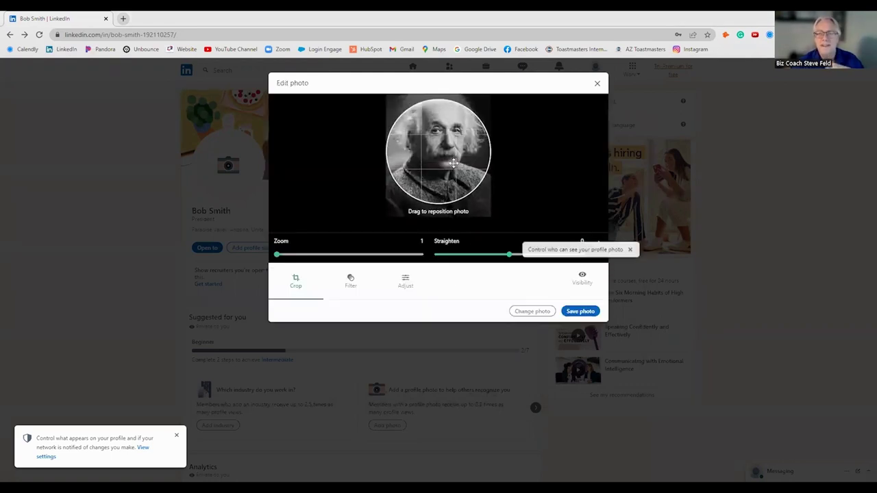
drag(454, 160, 452, 186)
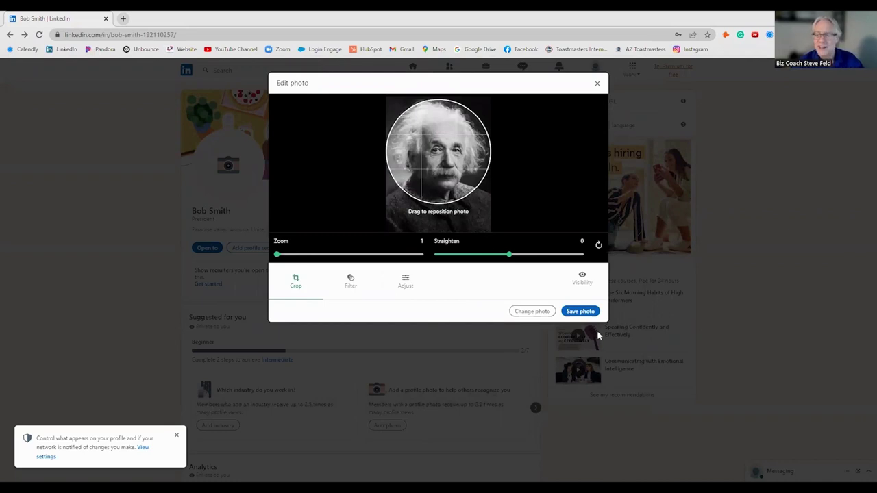
click(580, 312)
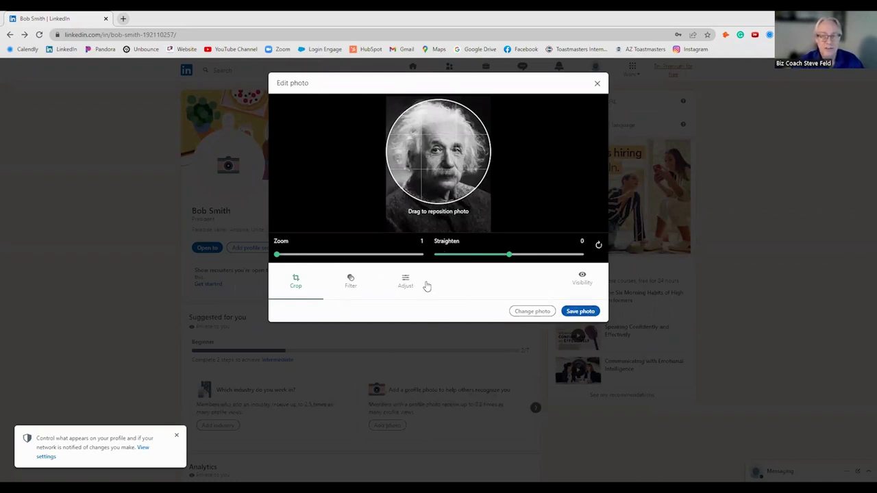
click(574, 312)
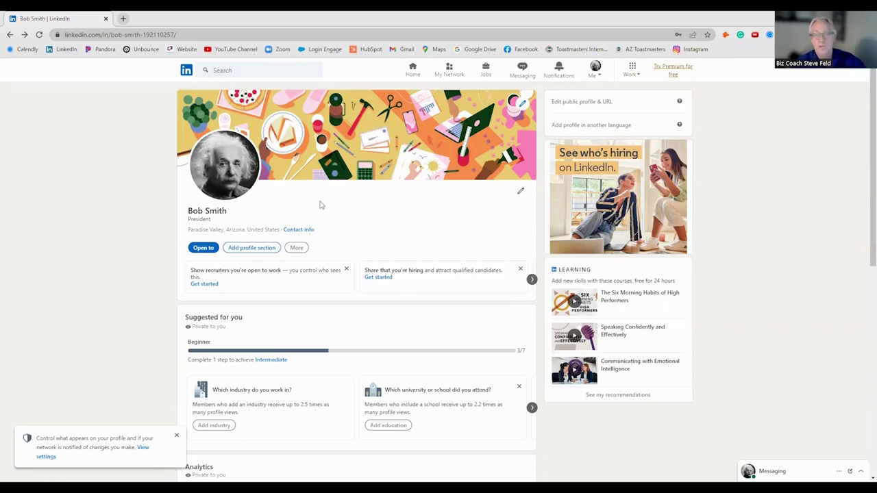
In Edit intro, append ', MBA' to the last name.
click(520, 193)
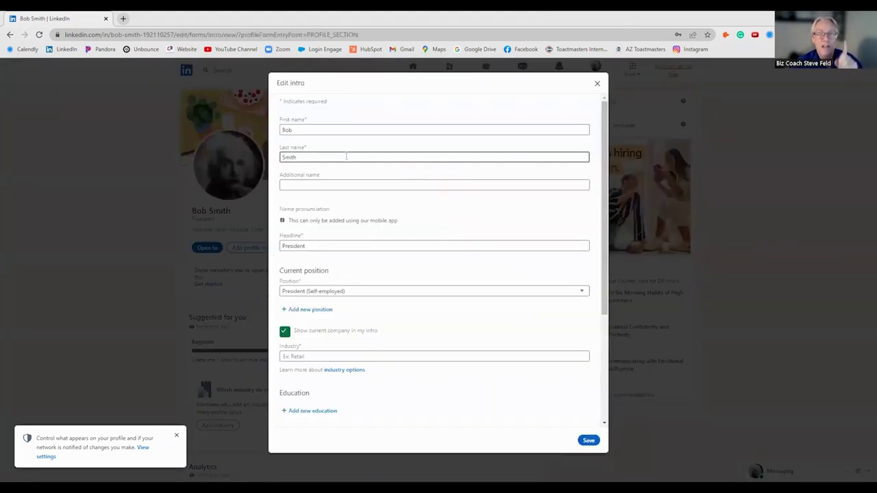
key(Tab)
click(339, 159)
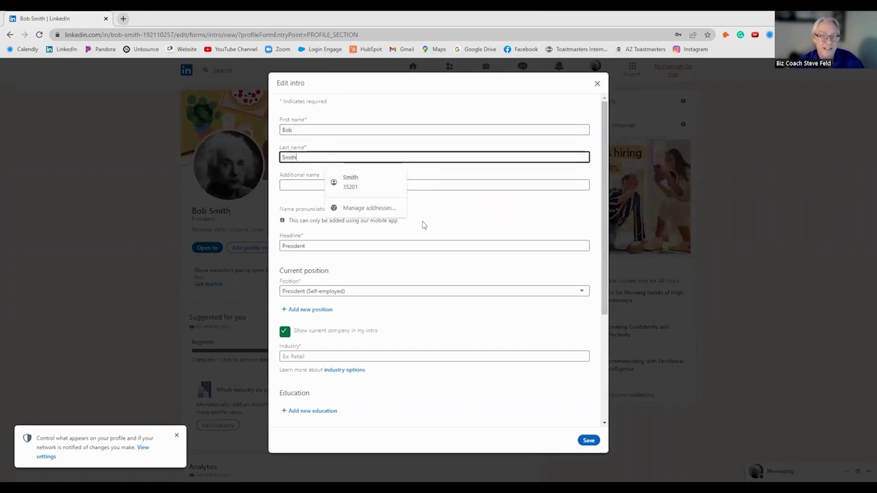
text(, DTM)
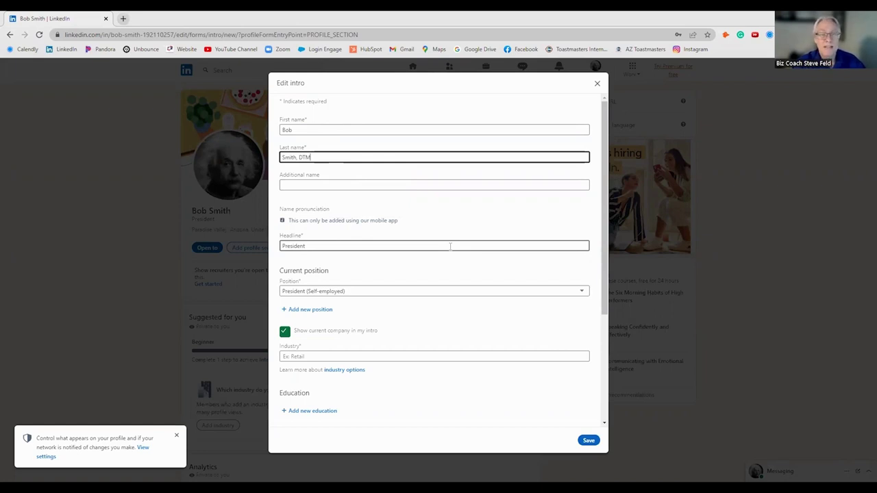
key(BackSpace)
key(BackSpace)
key(BackSpace)
key(BackSpace)
key(BackSpace)
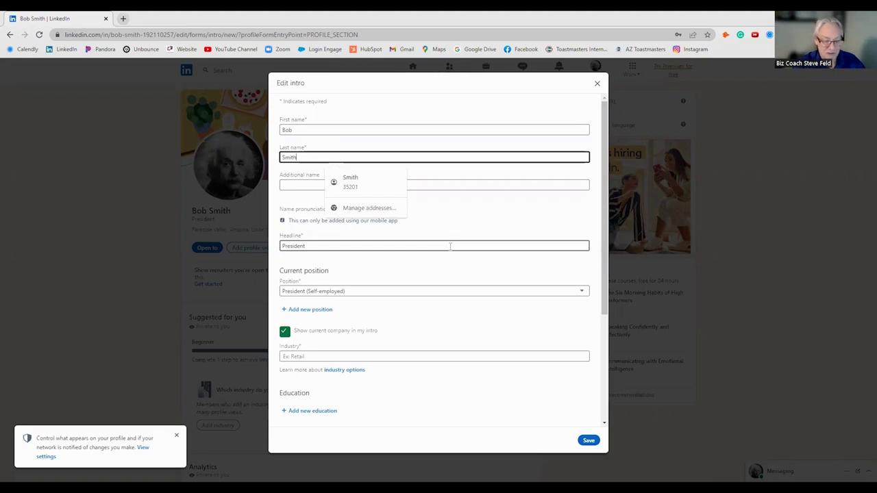
text(, MBA)
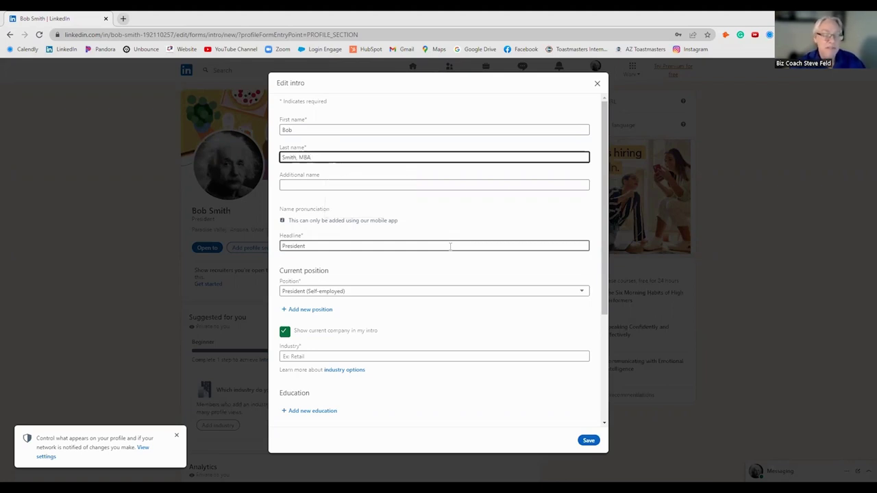
click(319, 245)
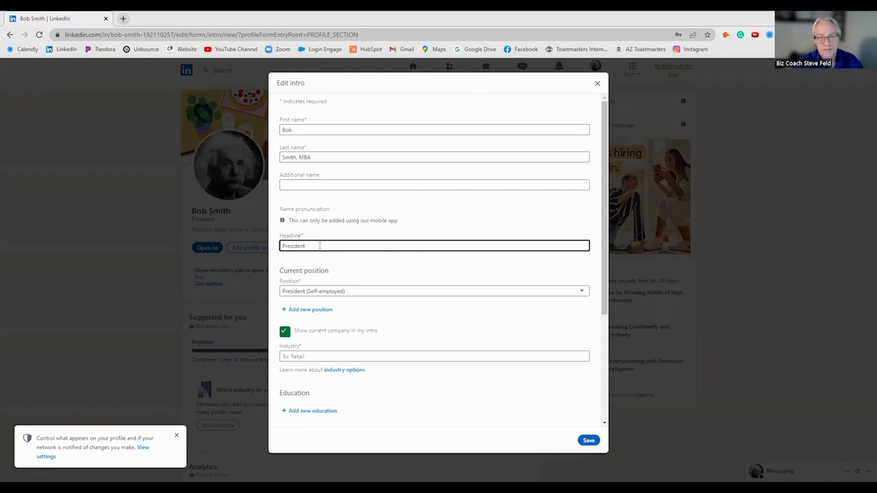
Change the headline to 'Business owners who want elevate fruition without therapy | Dog trainer'.
key(BackSpace)
key(BackSpace)
key(BackSpace)
key(BackSpace)
key(BackSpace)
key(BackSpace)
key(BackSpace)
key(BackSpace)
key(BackSpace)
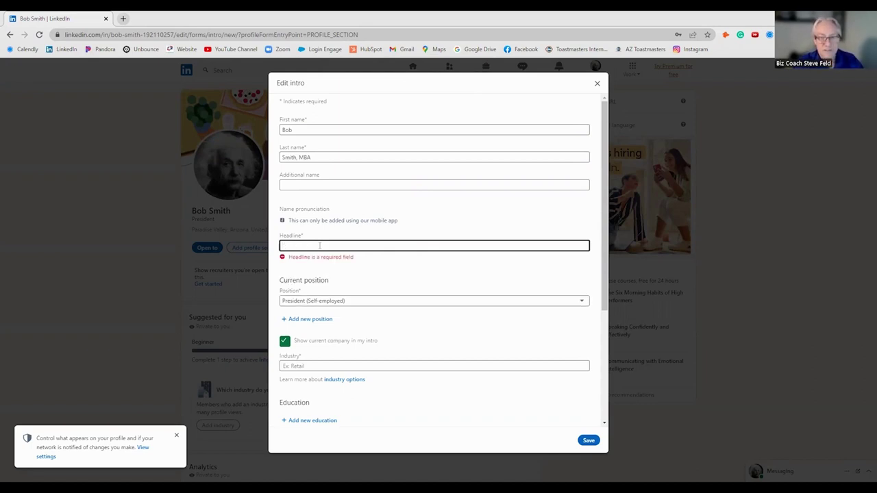
text(Bu)
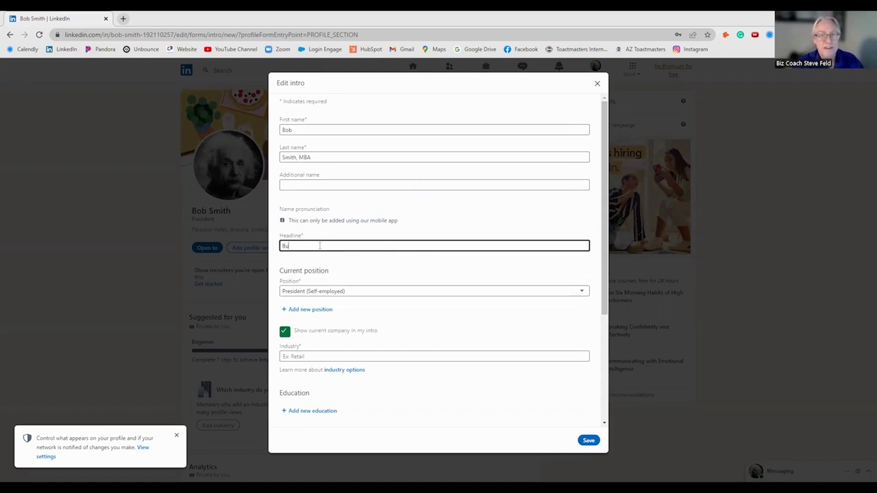
text(siness owner who want e)
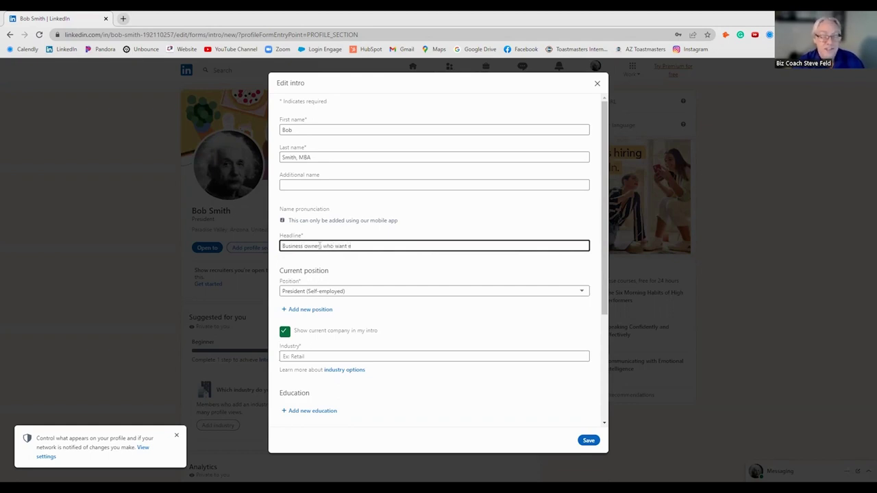
text(levate)
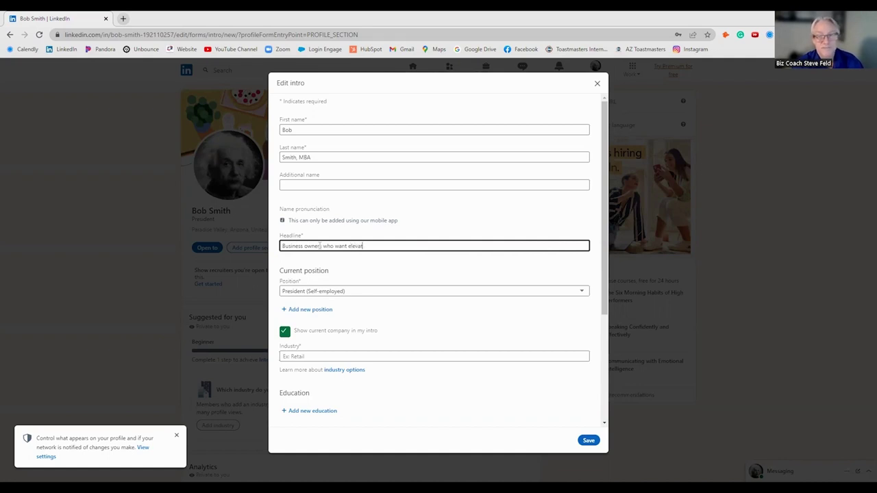
text( frustion without )
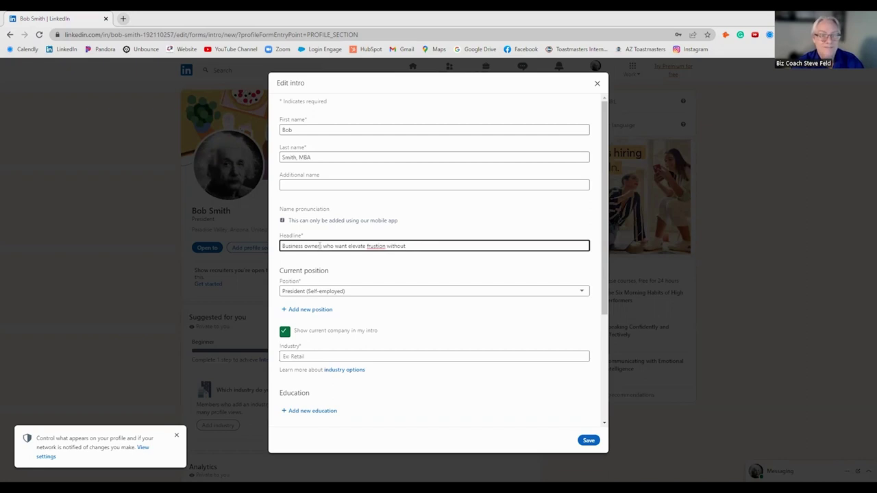
text(the)
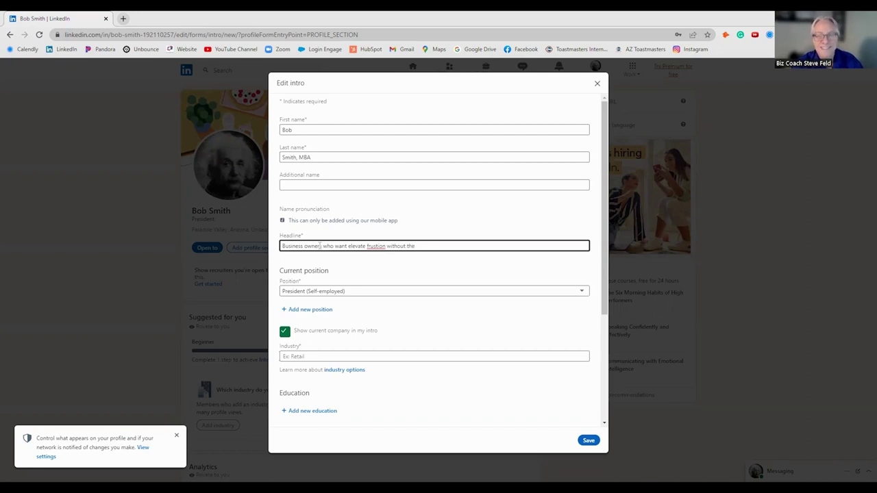
text(rapy)
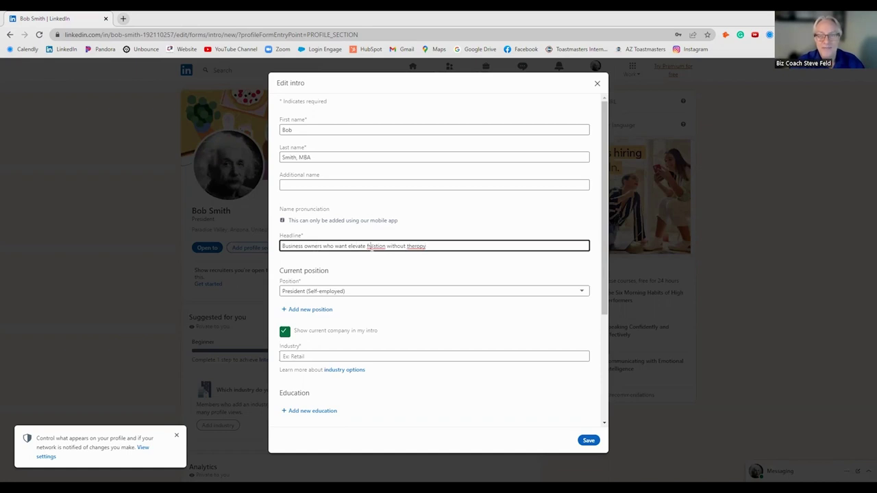
click(399, 262)
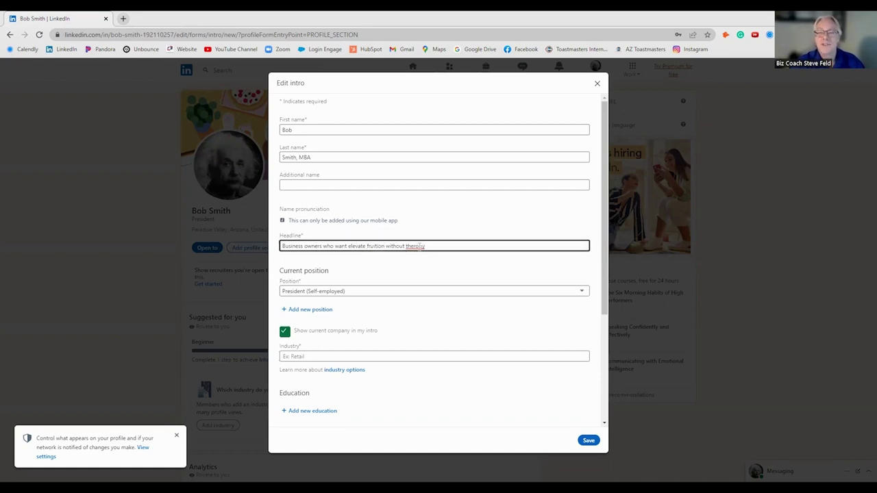
right_click(419, 248)
click(427, 256)
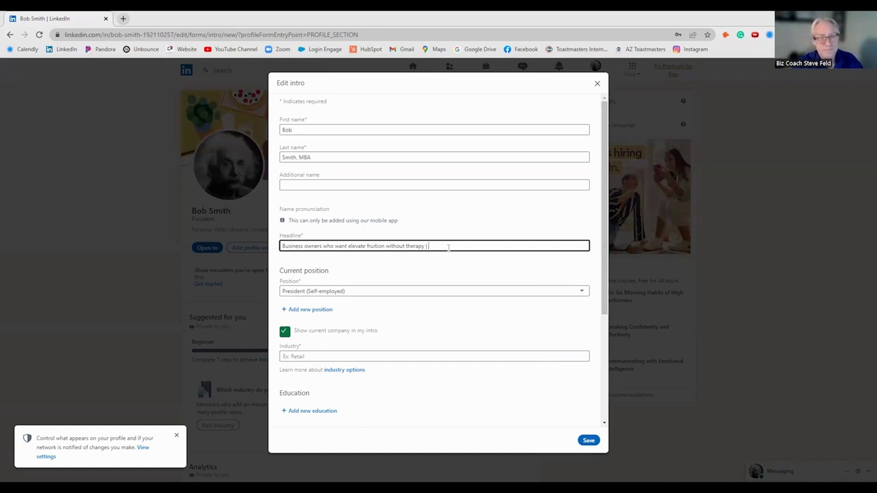
text(Dog trainer)
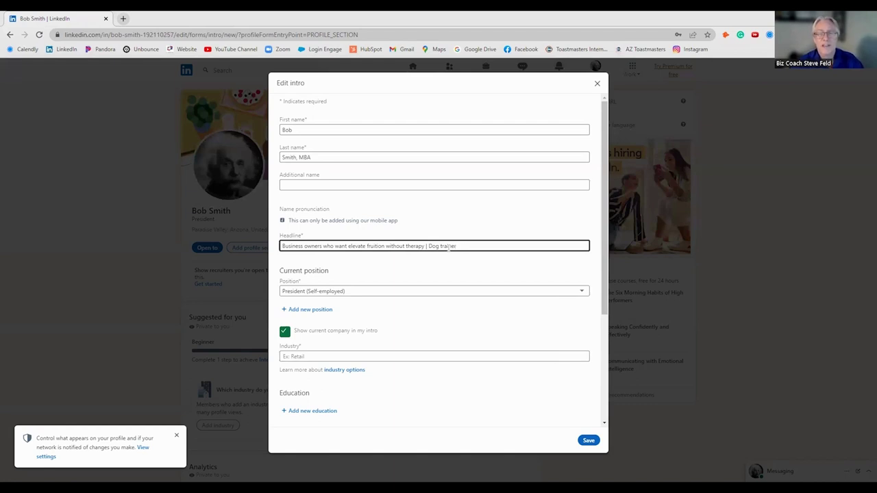
scroll(424, 270, down, 1)
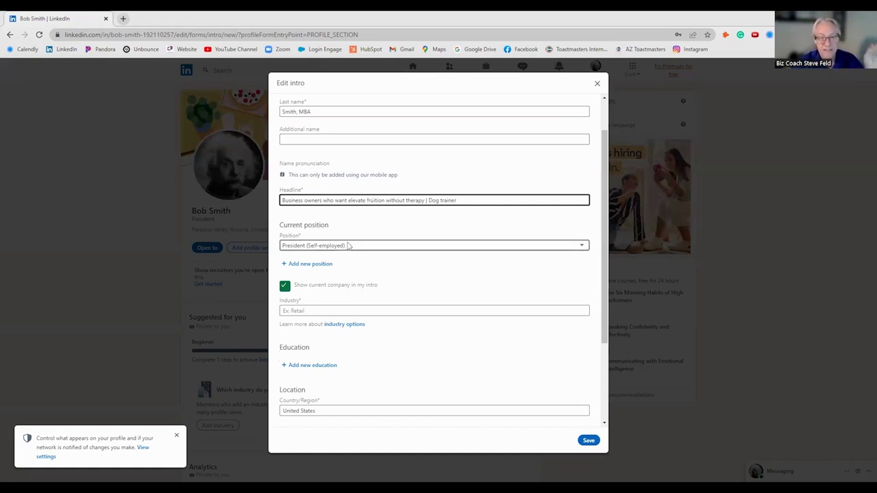
Choose Hotels and Motels as the profile's industry.
scroll(348, 247, down, 3)
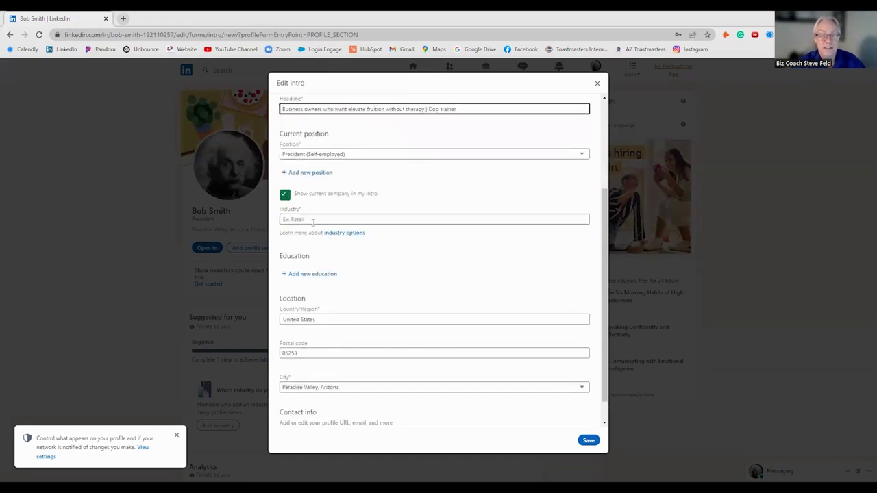
click(313, 219)
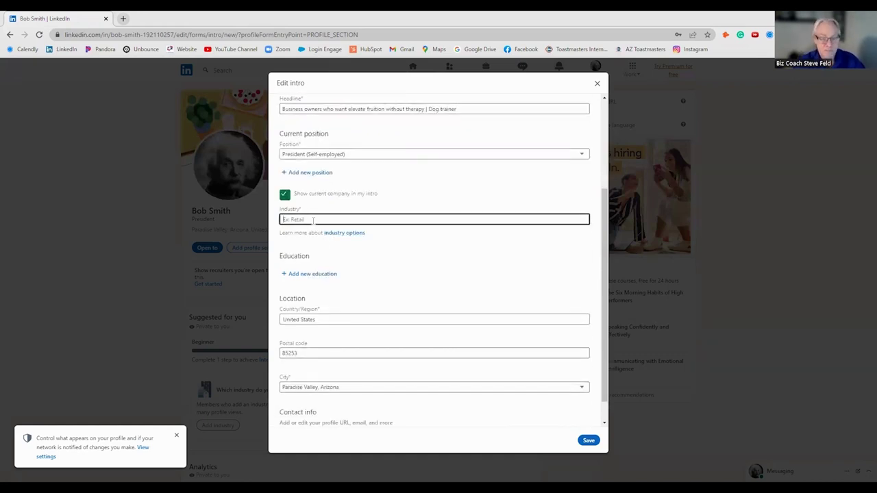
text(Hotel)
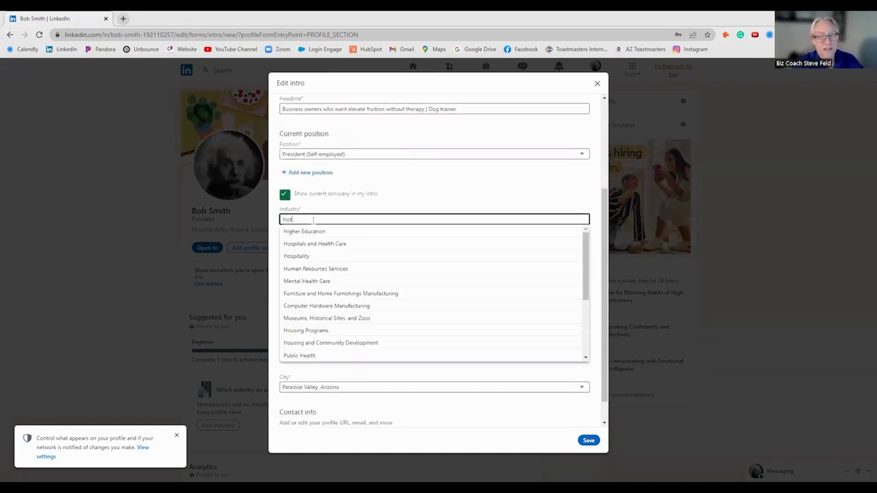
click(307, 231)
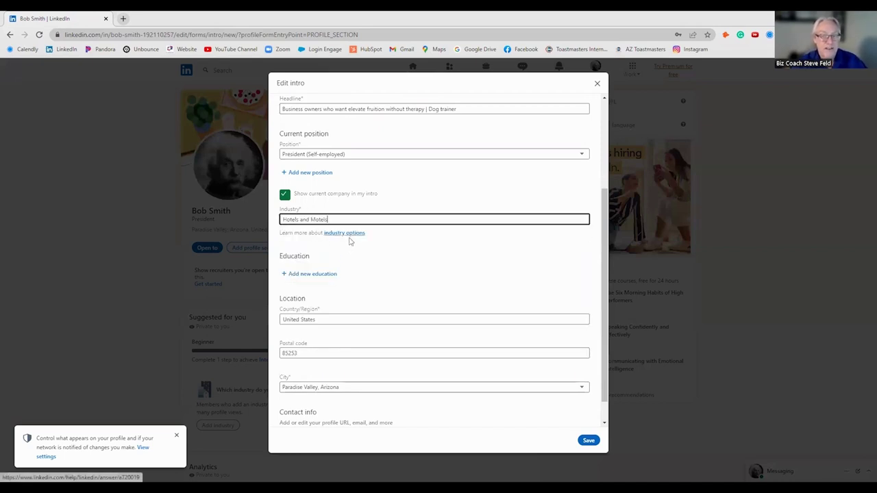
scroll(351, 253, down, 2)
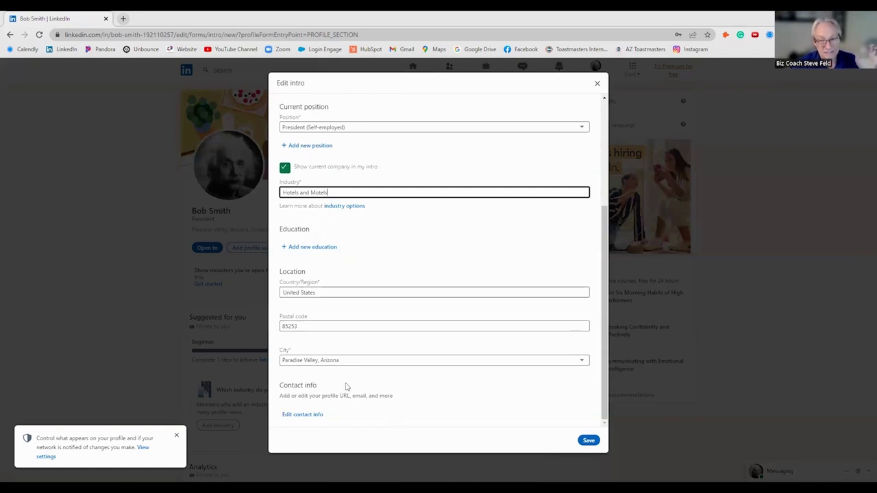
Add the suggested phone number to contact info with phone type Work.
click(305, 415)
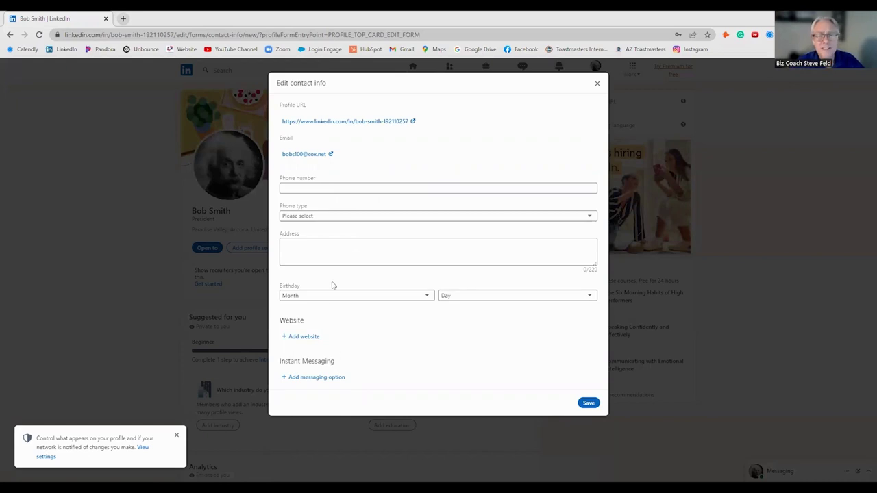
click(313, 188)
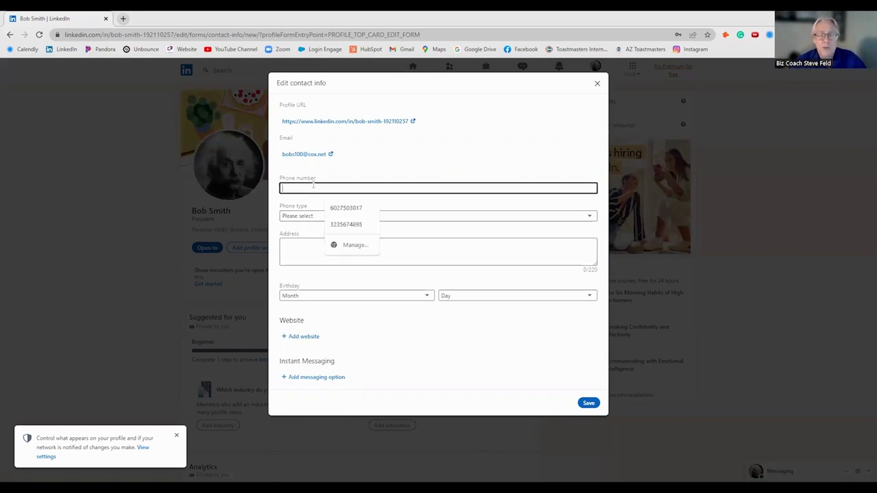
click(347, 224)
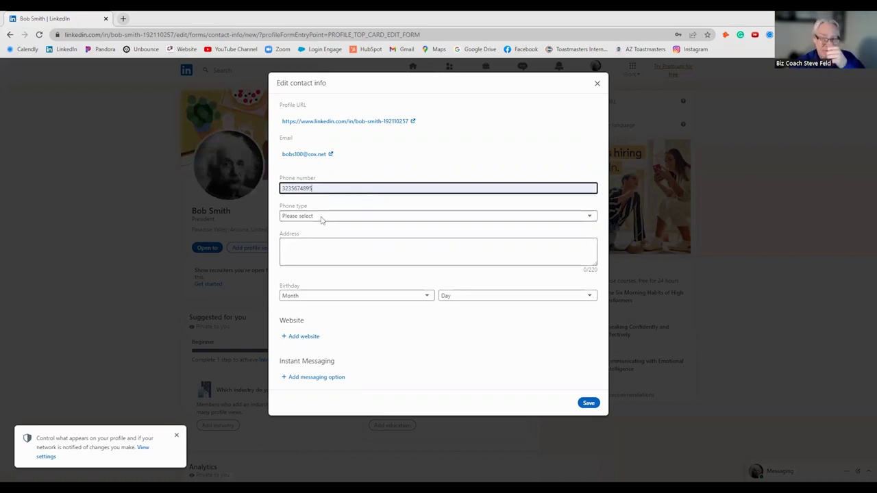
key(Tab)
key(alt+Down)
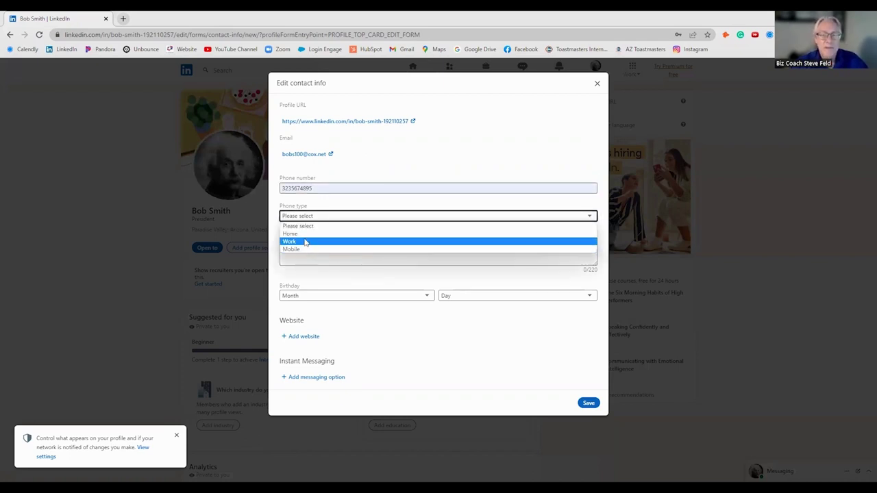
key(Return)
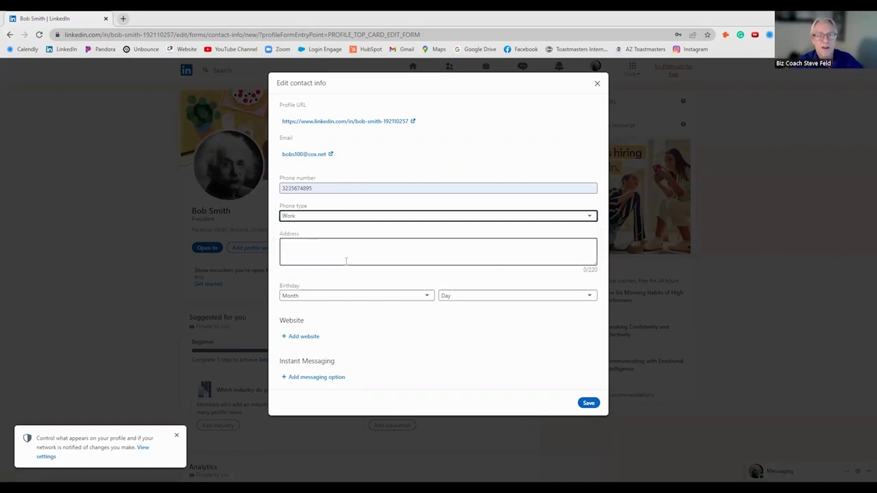
click(346, 259)
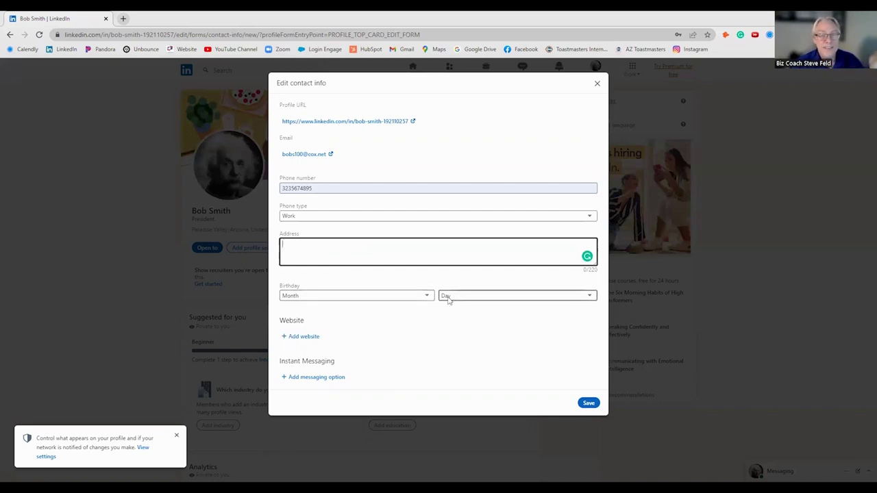
Set the birthday to May 23.
click(404, 296)
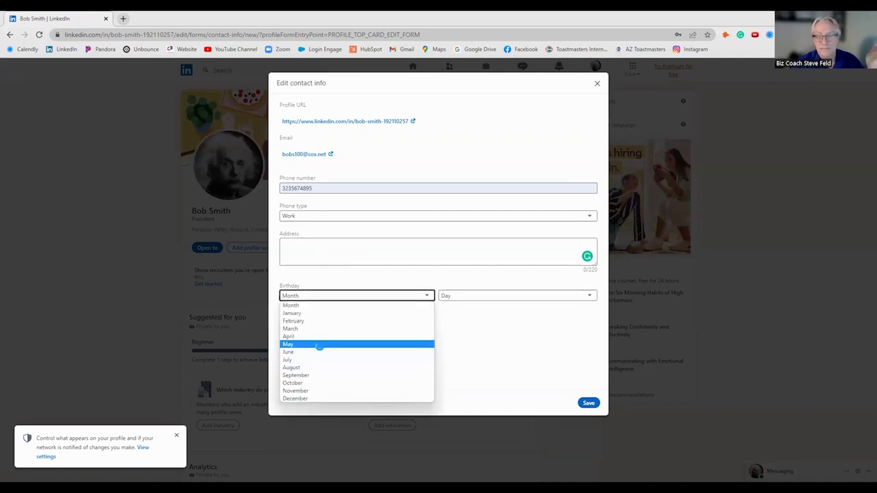
click(319, 344)
click(459, 295)
scroll(497, 391, down, 3)
click(497, 390)
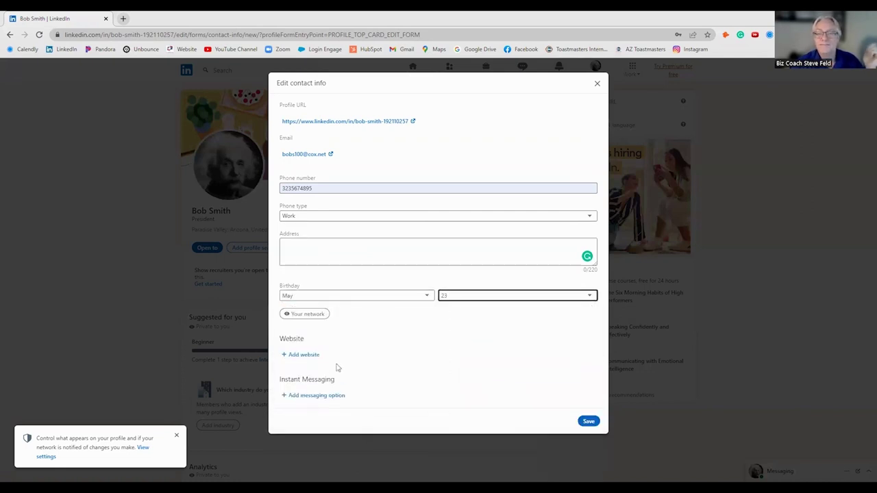
Add the consulting business website URL as a Company-type website entry.
click(304, 355)
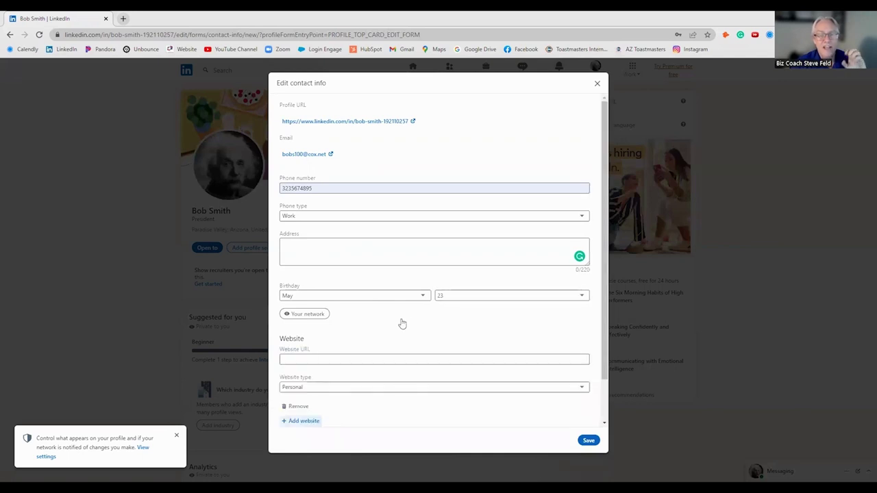
scroll(374, 287, down, 1)
click(324, 310)
text(www.bob)
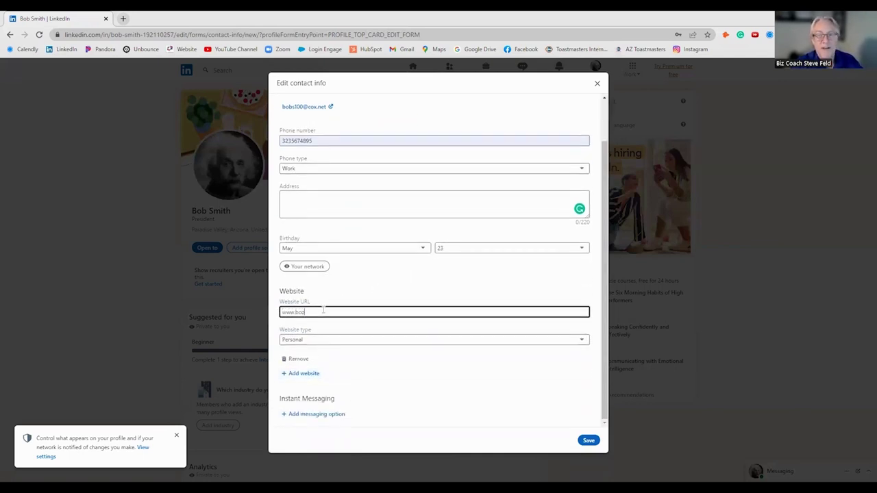
text(smith)
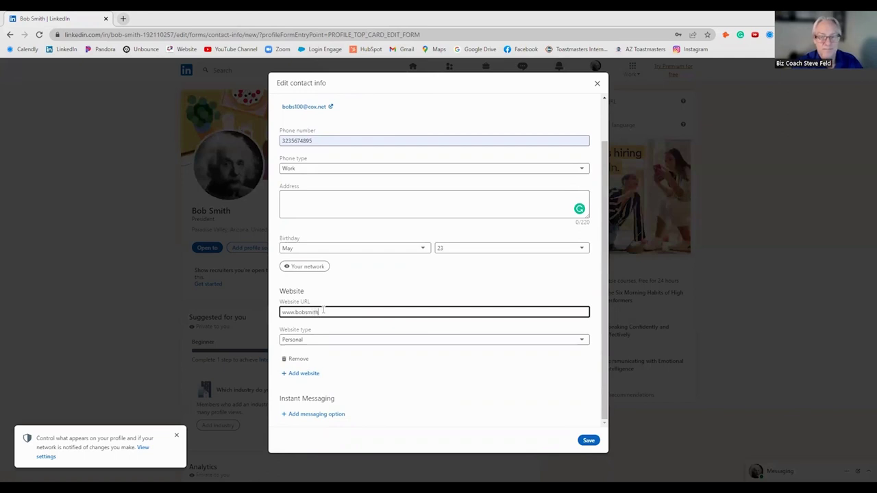
text(.comsulting)
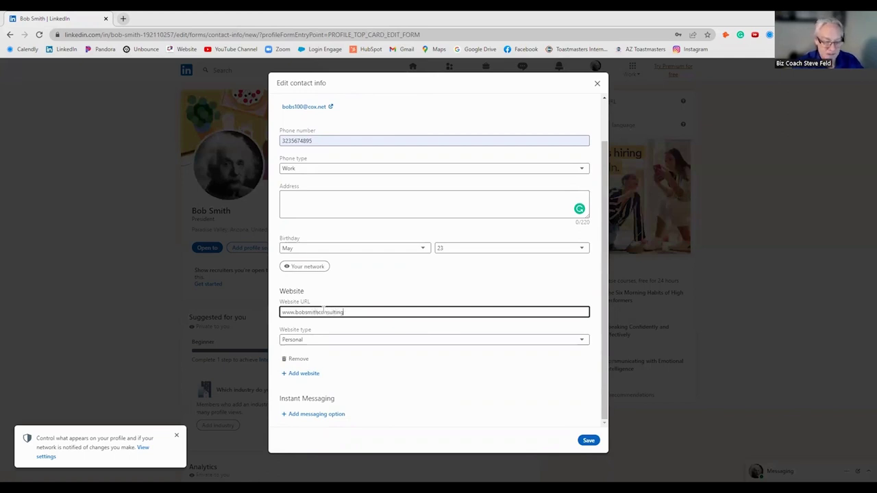
text(.co)
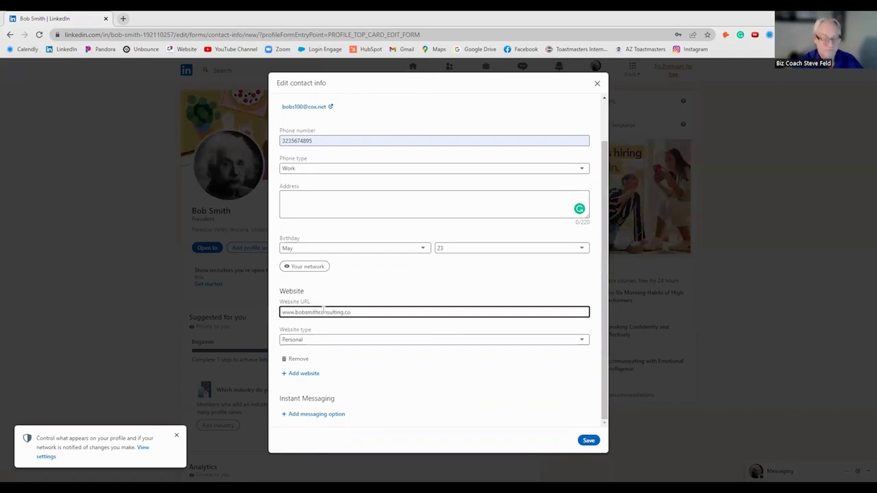
text(mm)
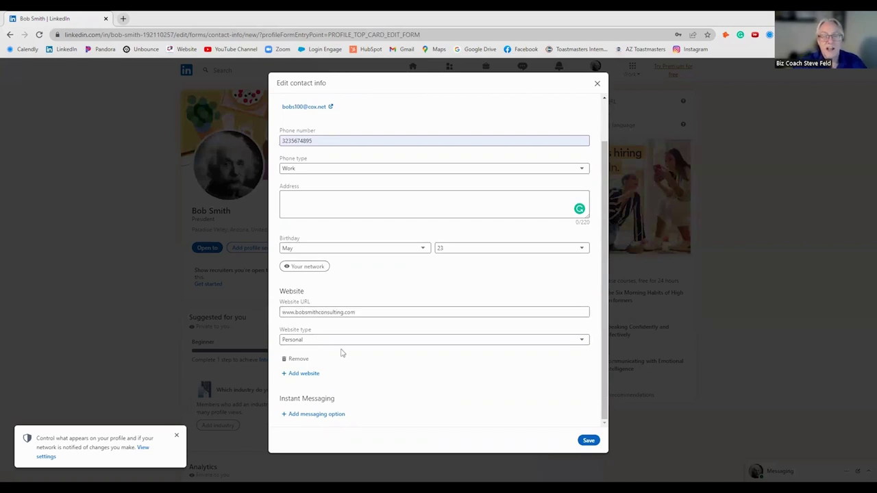
click(343, 339)
click(320, 357)
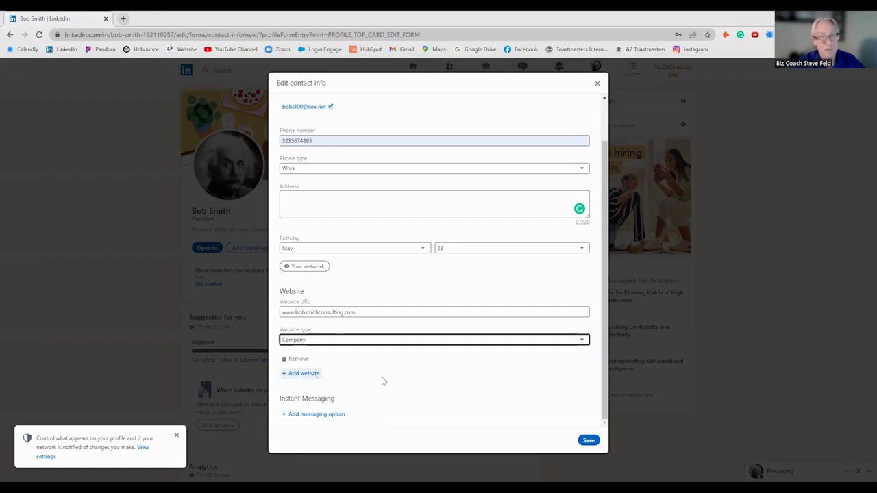
Save the contact info and intro changes, then view the profile's contact info.
click(589, 438)
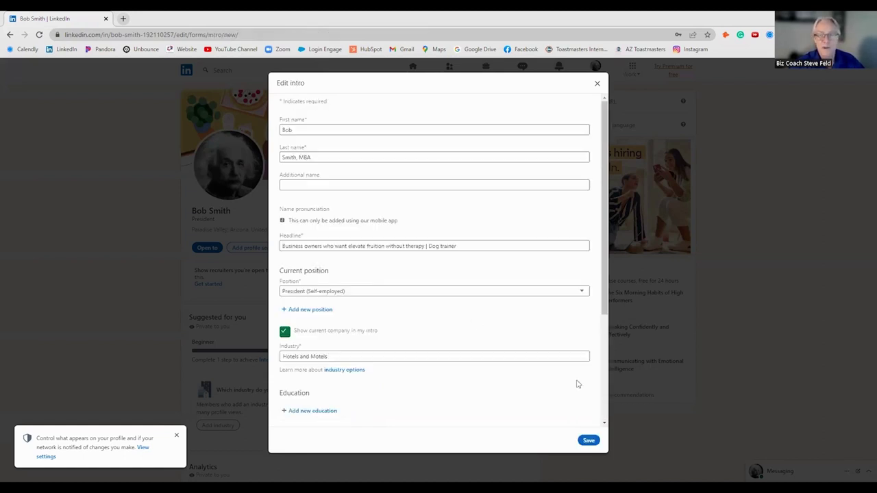
click(590, 441)
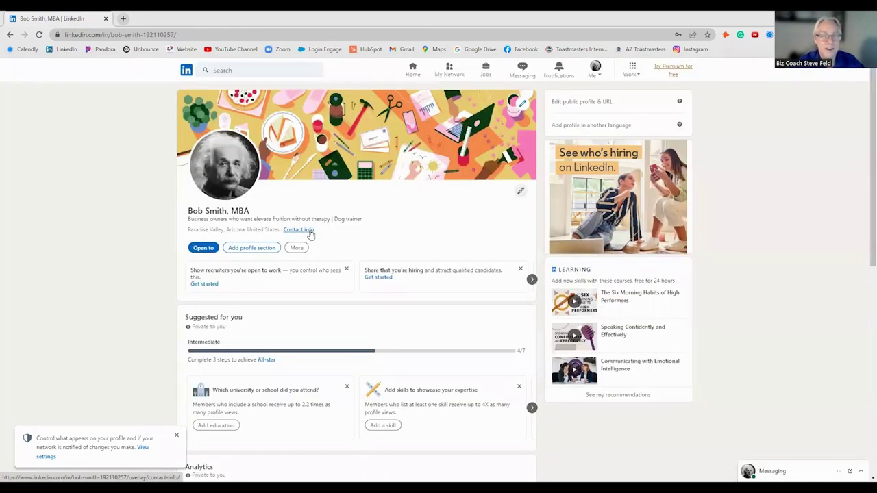
click(309, 232)
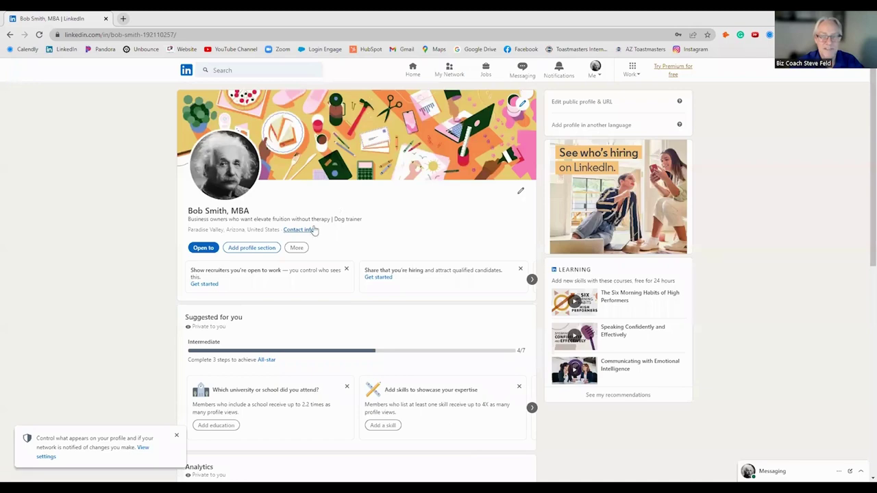
click(312, 234)
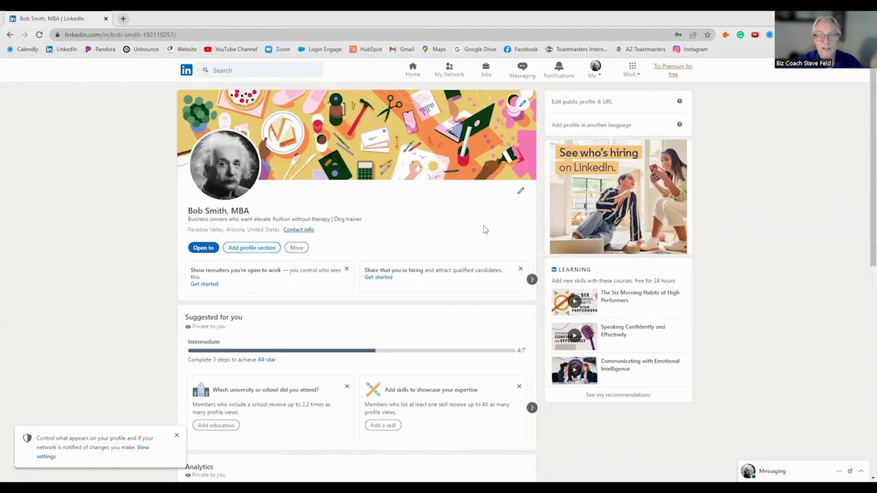
Advance the profile suggestion cards and scroll down the profile page.
scroll(356, 258, down, 1)
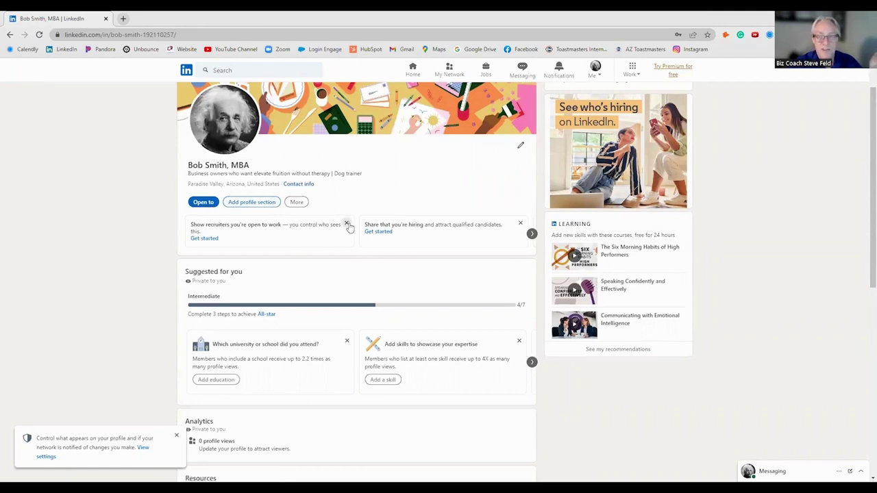
click(531, 235)
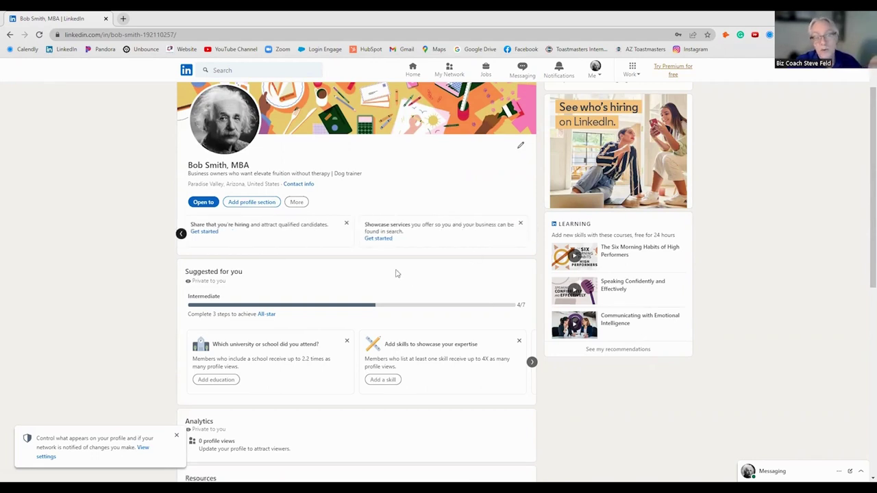
scroll(371, 271, down, 1)
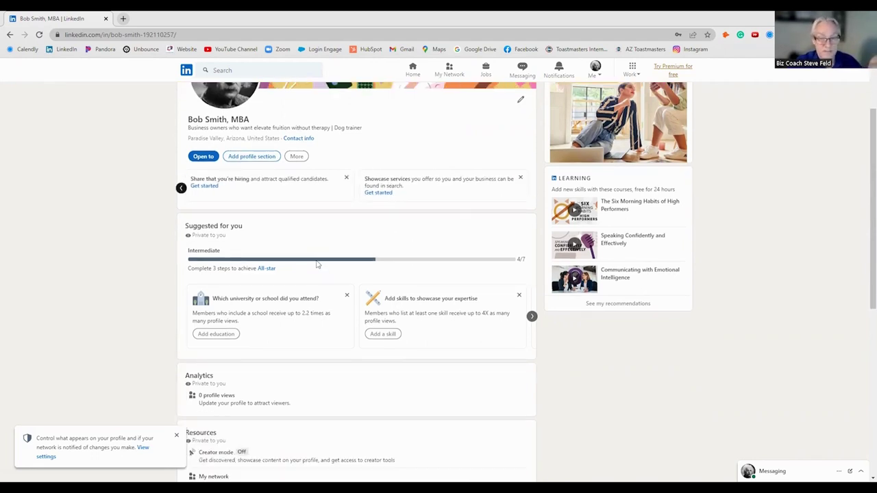
scroll(317, 264, down, 1)
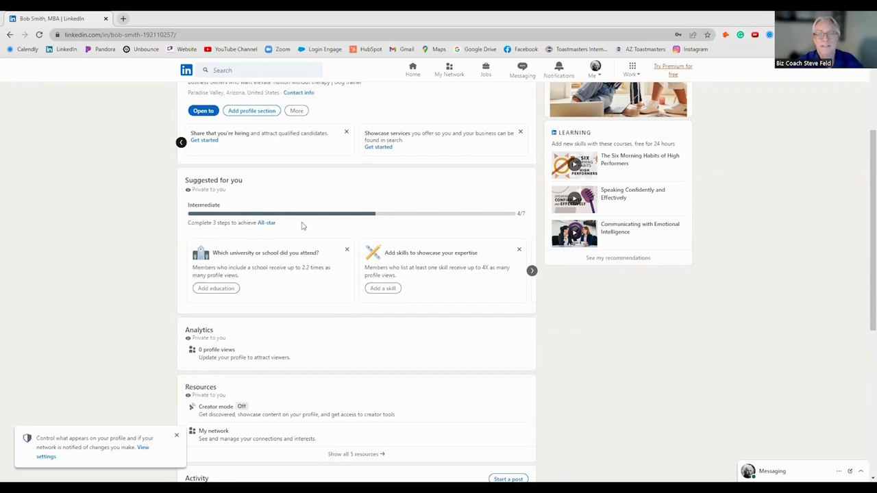
Start an education entry: Arizona State University, Master's degree in Accounting and Finance.
click(234, 288)
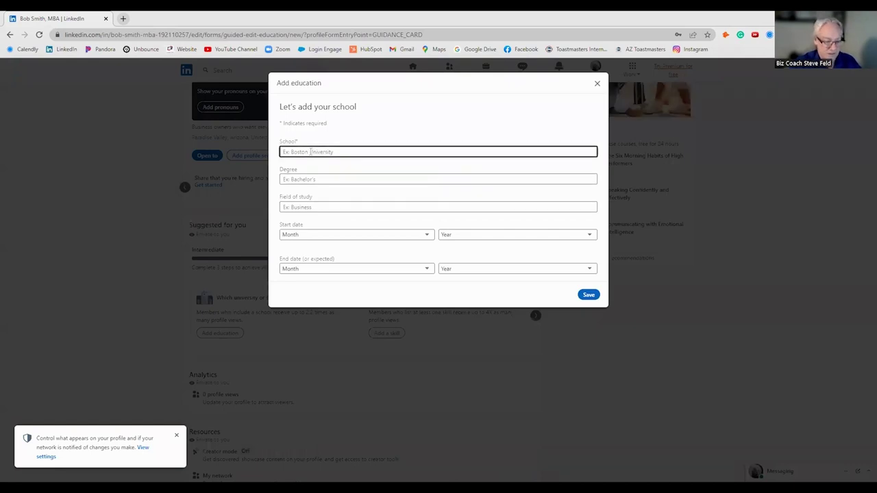
text(Ariz)
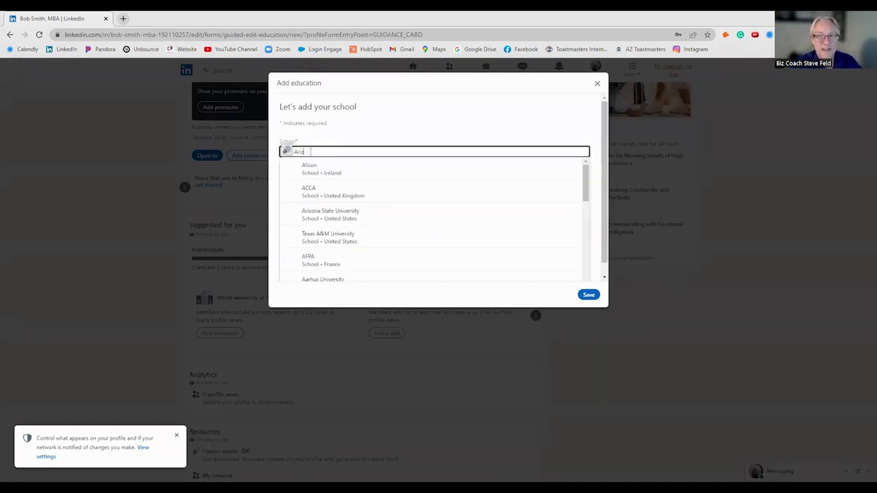
text(ona Sta)
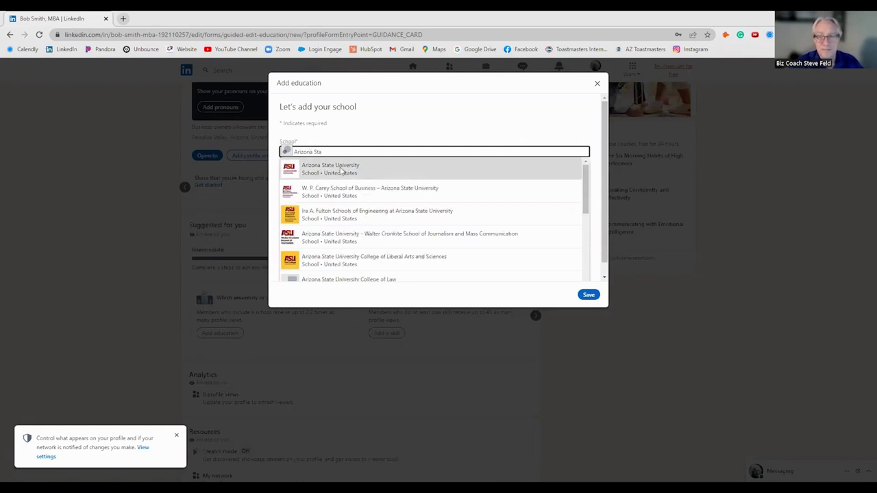
click(324, 167)
click(317, 180)
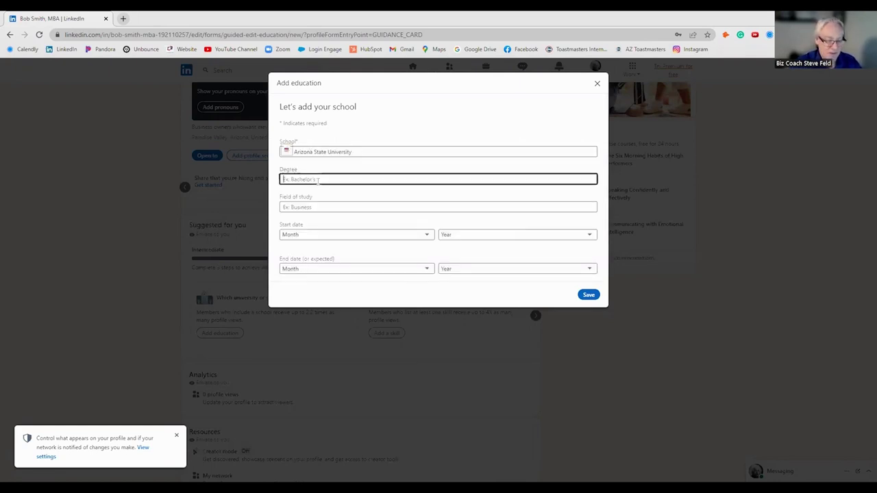
text(Accounti)
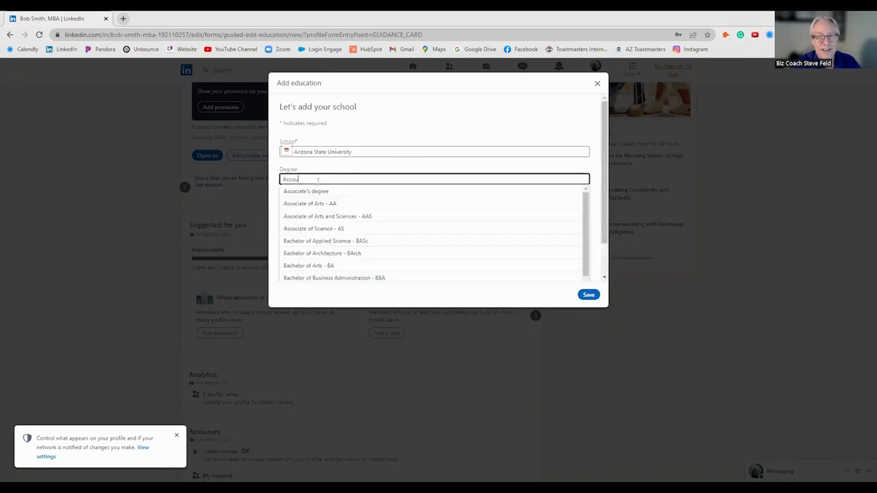
key(BackSpace)
key(BackSpace)
key(BackSpace)
key(BackSpace)
key(BackSpace)
key(BackSpace)
key(BackSpace)
key(BackSpace)
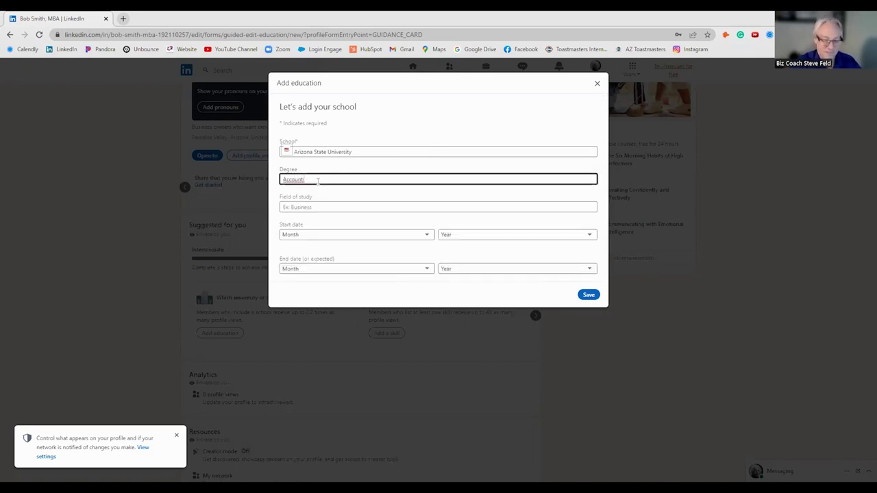
text(Mas)
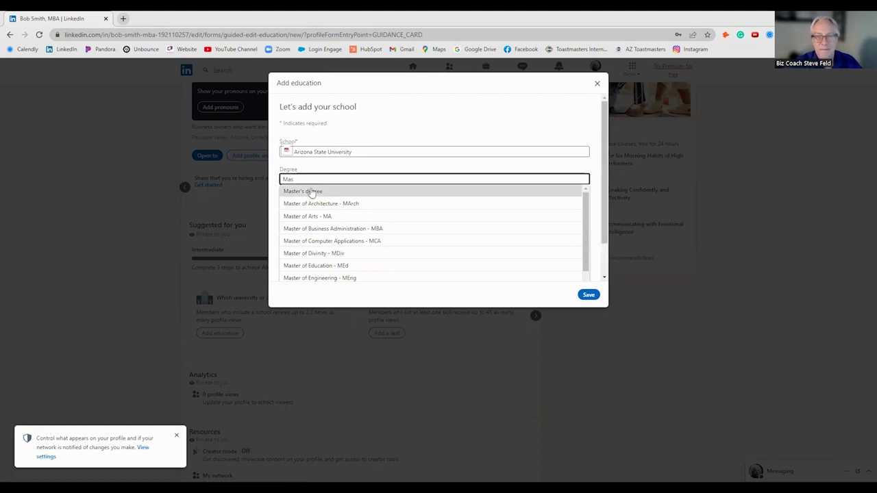
click(309, 191)
click(307, 207)
text(Acc)
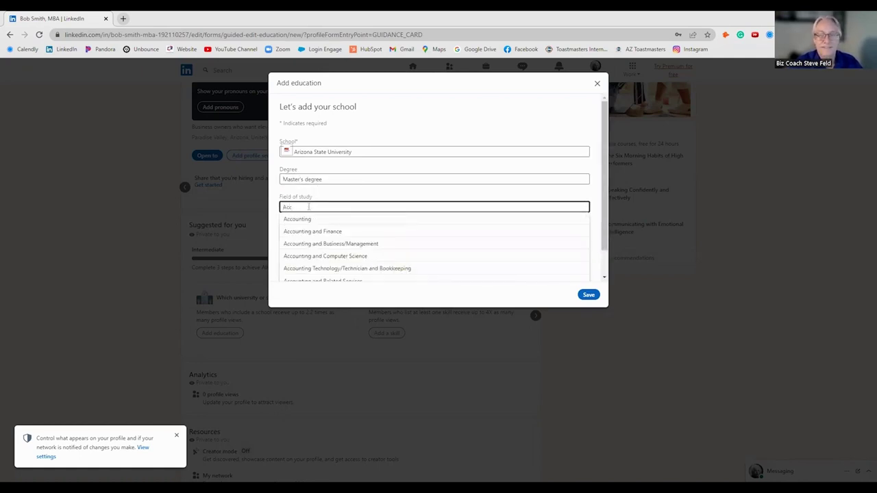
click(327, 233)
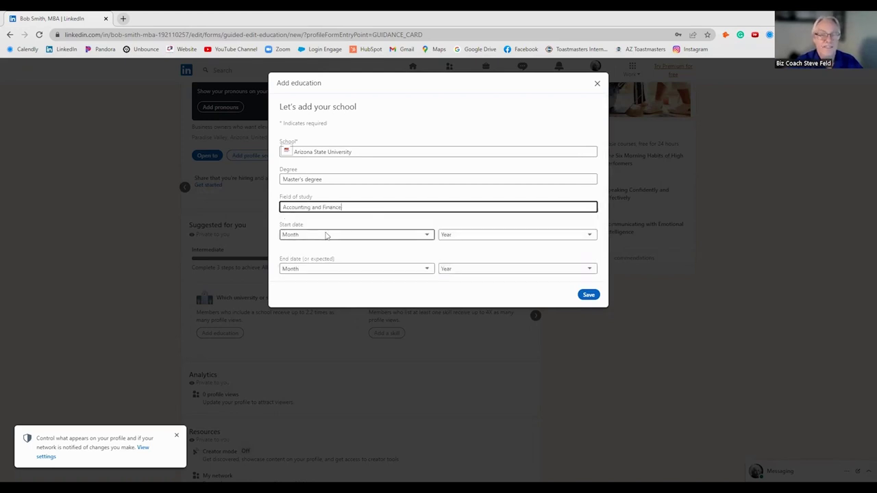
Set the dates to June 2018 through March 2021 and save the education entry.
click(329, 237)
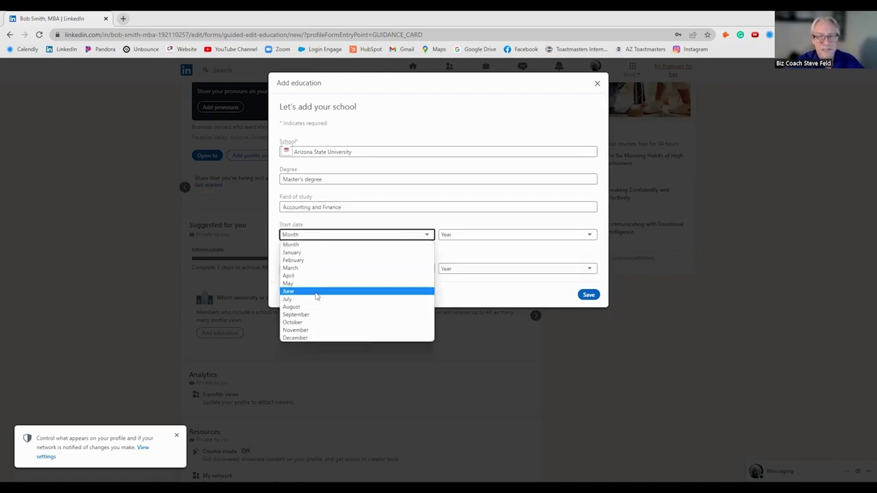
click(316, 292)
click(482, 236)
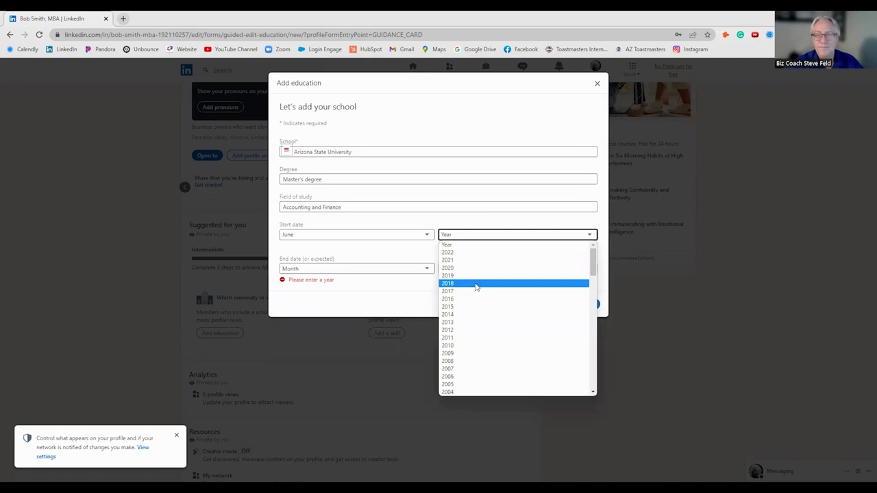
click(476, 285)
click(362, 268)
click(337, 303)
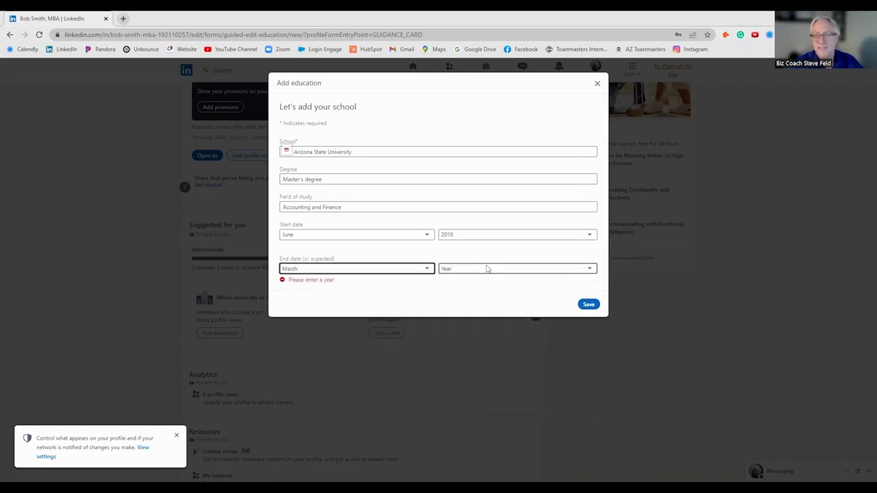
click(487, 269)
click(472, 295)
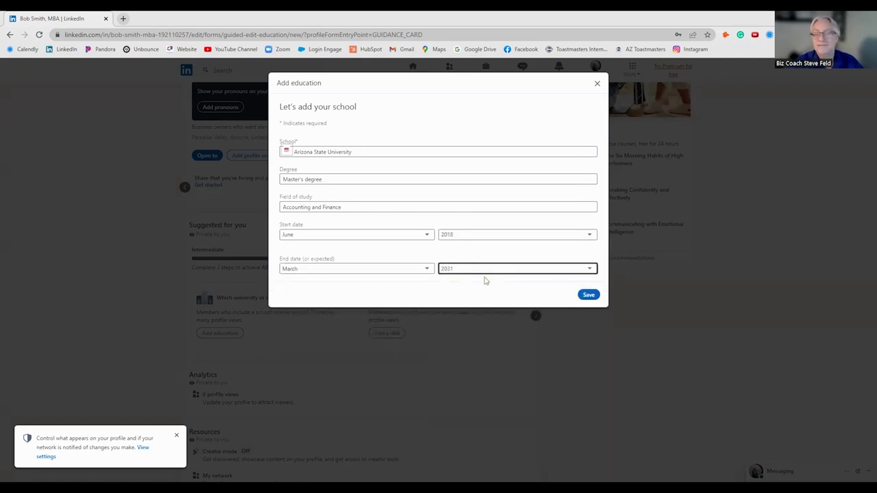
click(483, 269)
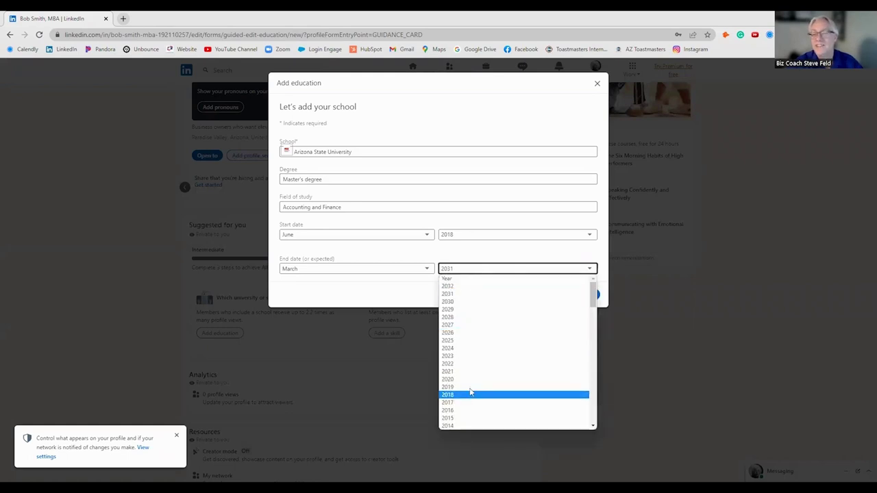
click(464, 371)
click(591, 298)
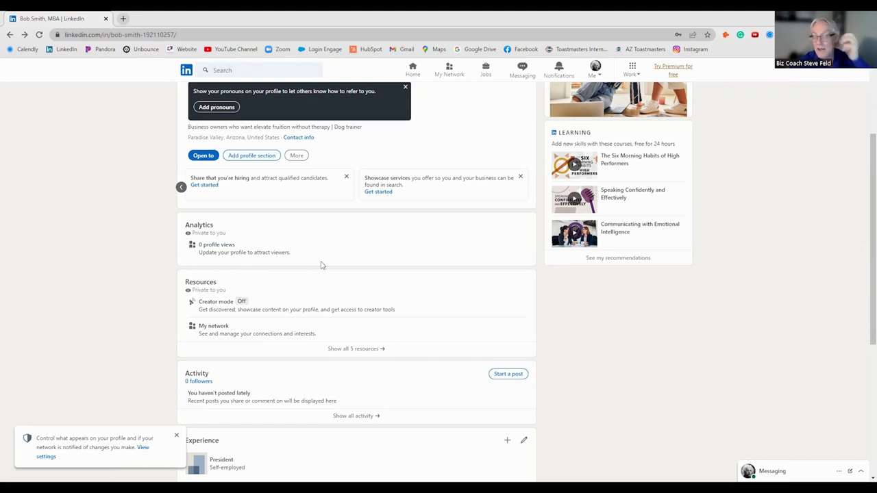
Check the profile's full list of 5 resources, then return to the profile.
scroll(328, 258, down, 1)
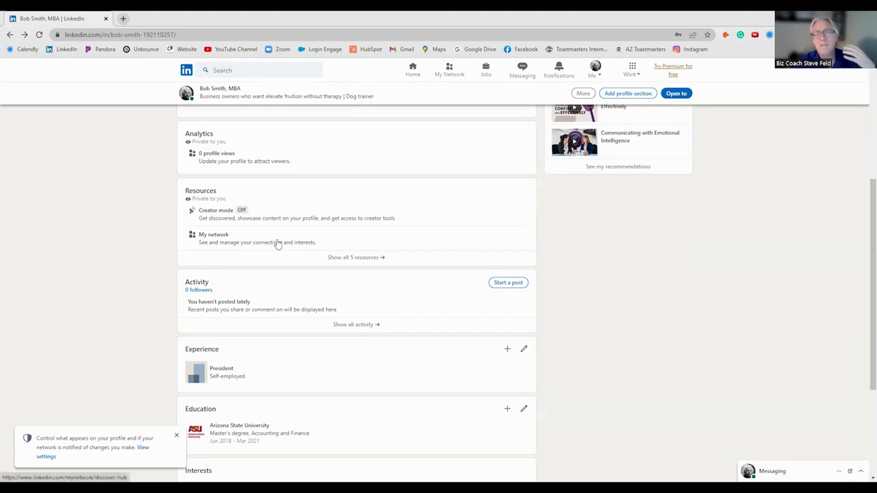
click(367, 258)
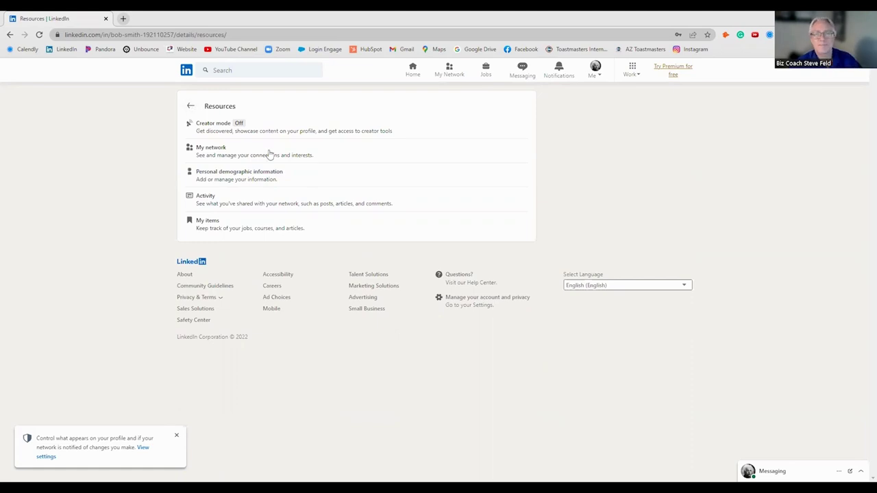
click(189, 108)
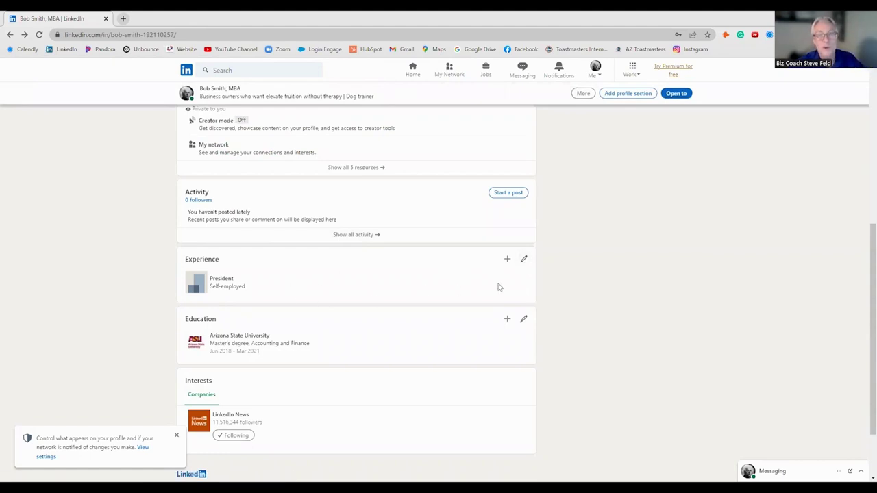
Edit the President, Self-employed entry and look through its fields down to Description and Skills.
click(523, 260)
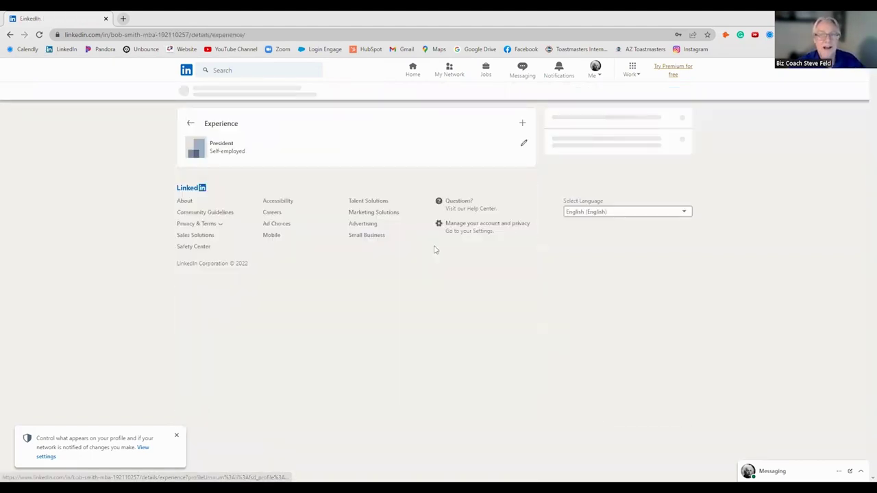
click(523, 144)
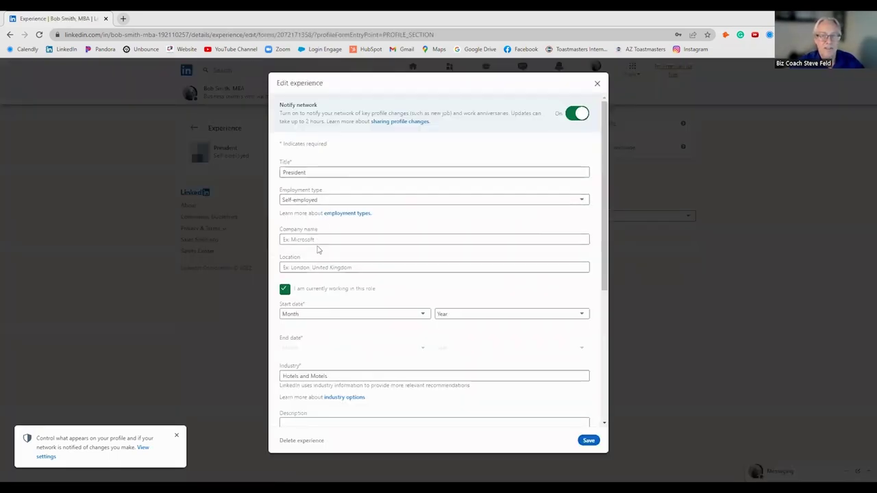
click(329, 241)
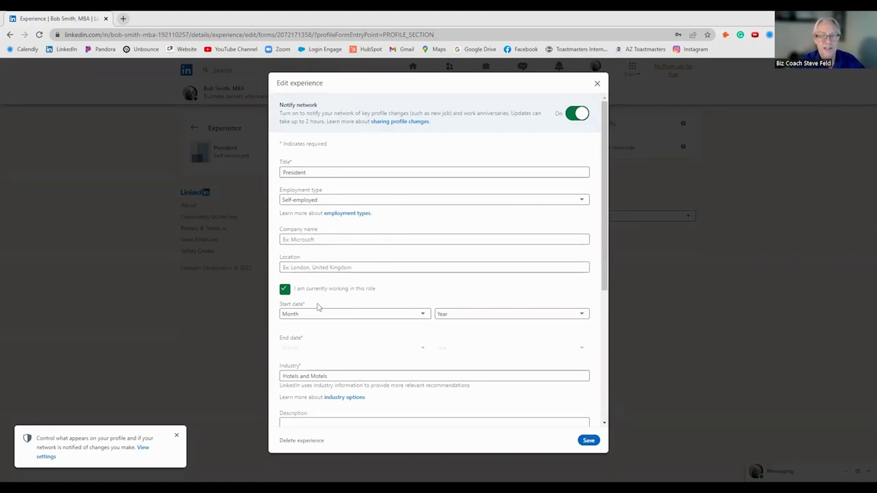
scroll(327, 333, down, 2)
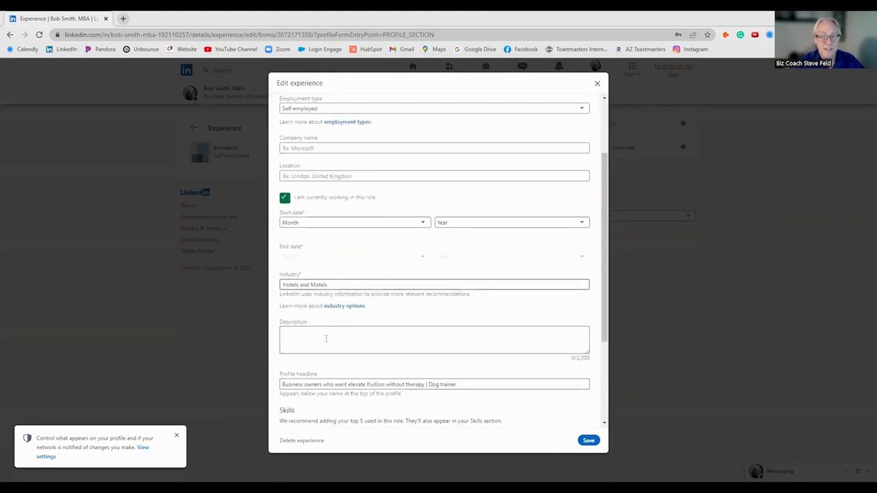
scroll(326, 339, down, 2)
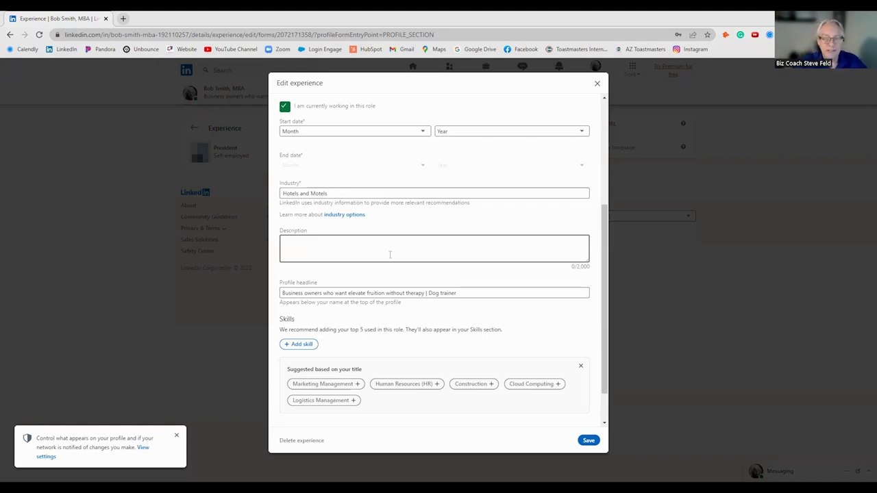
Add Accounting and Marketing from the skill suggestions to the President role.
click(452, 292)
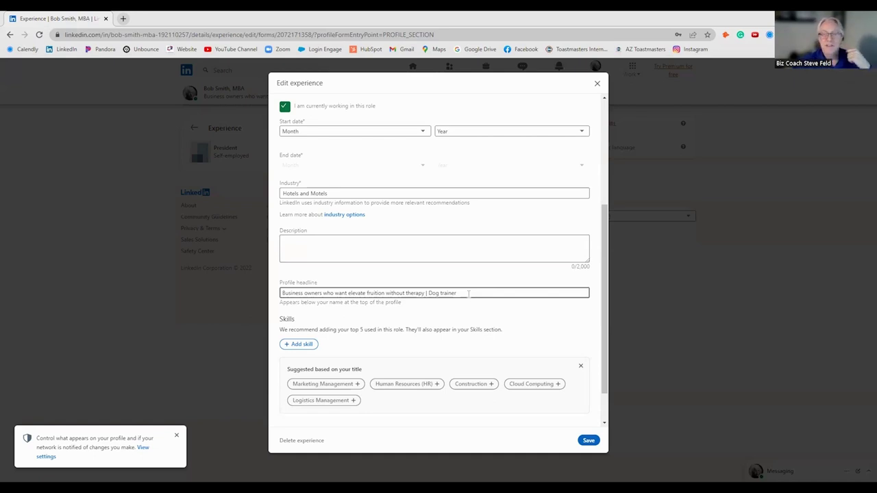
scroll(469, 293, down, 1)
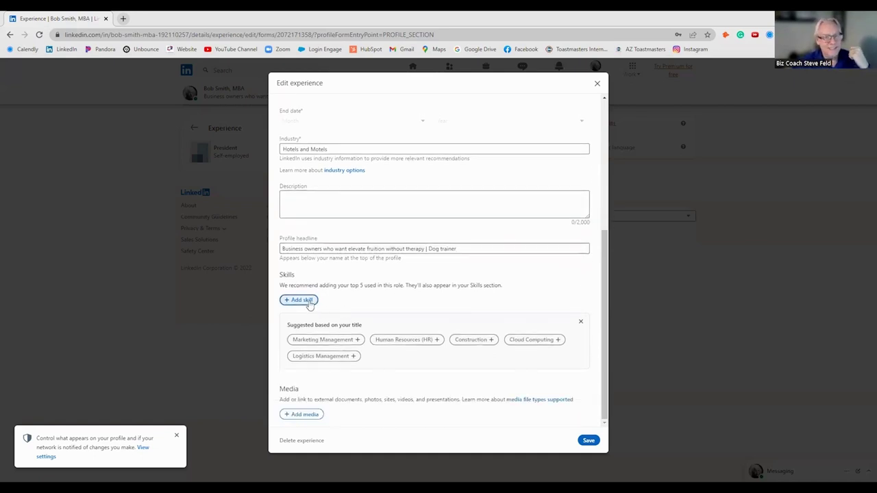
click(309, 301)
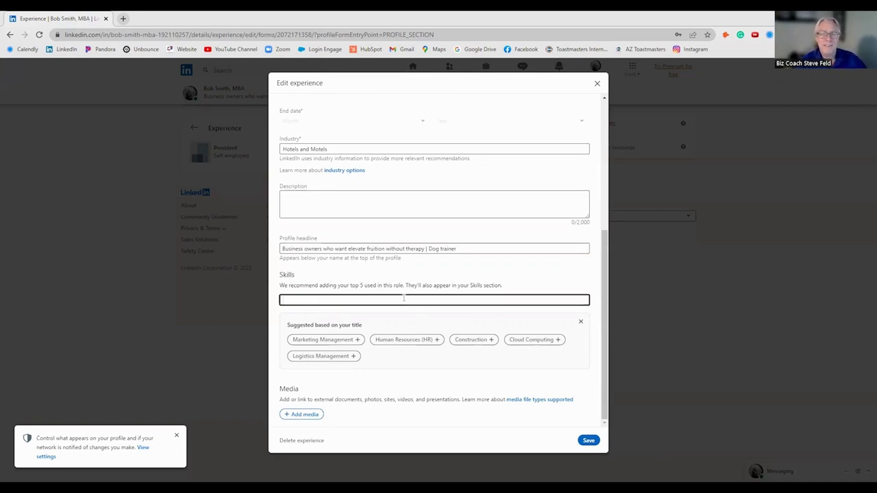
text(acc)
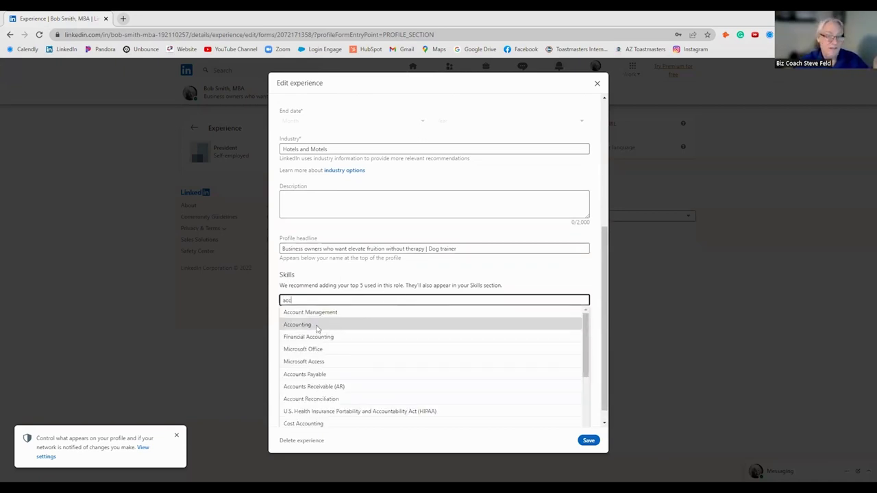
click(317, 326)
click(313, 318)
text(marke)
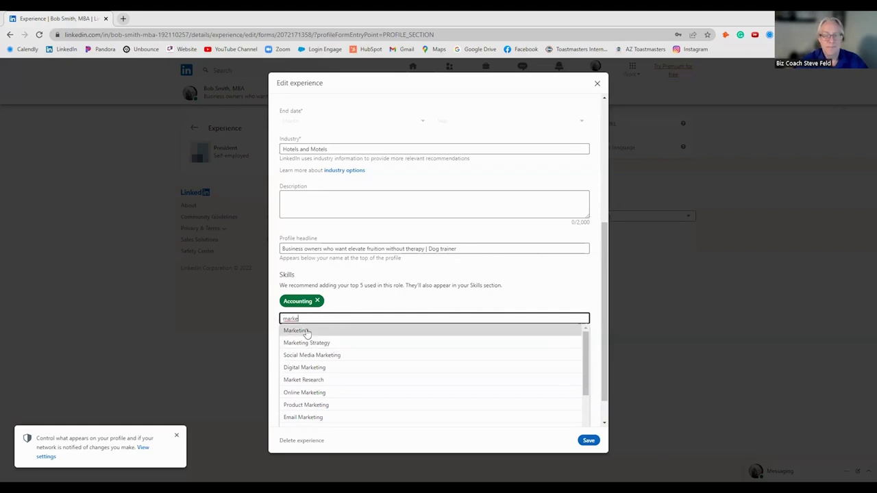
click(307, 331)
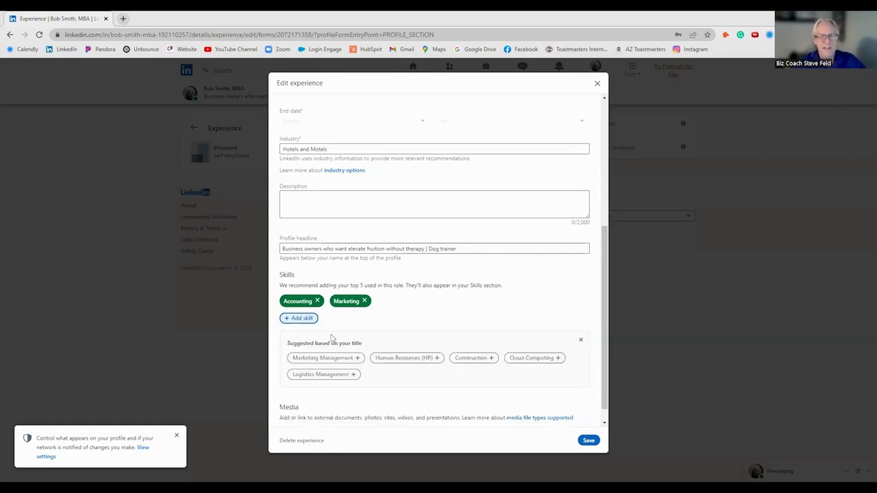
scroll(396, 332, down, 1)
scroll(398, 343, down, 1)
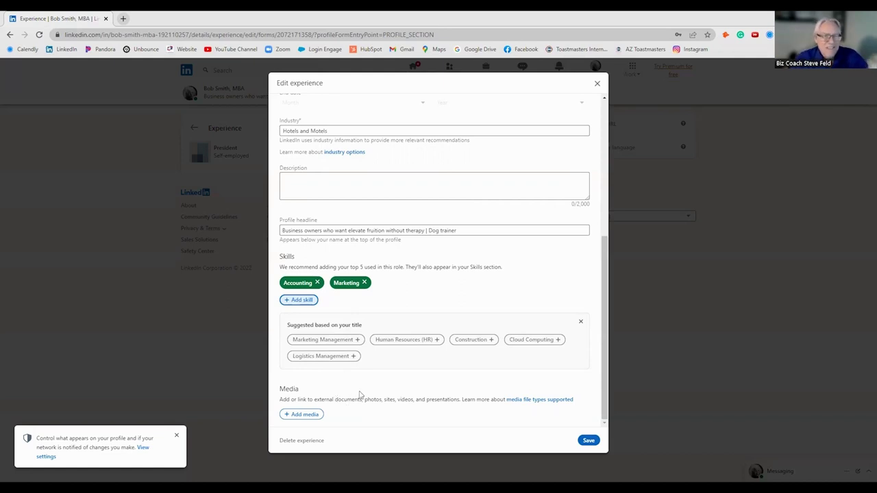
Give the President role a February 2020 start date and save it.
click(587, 441)
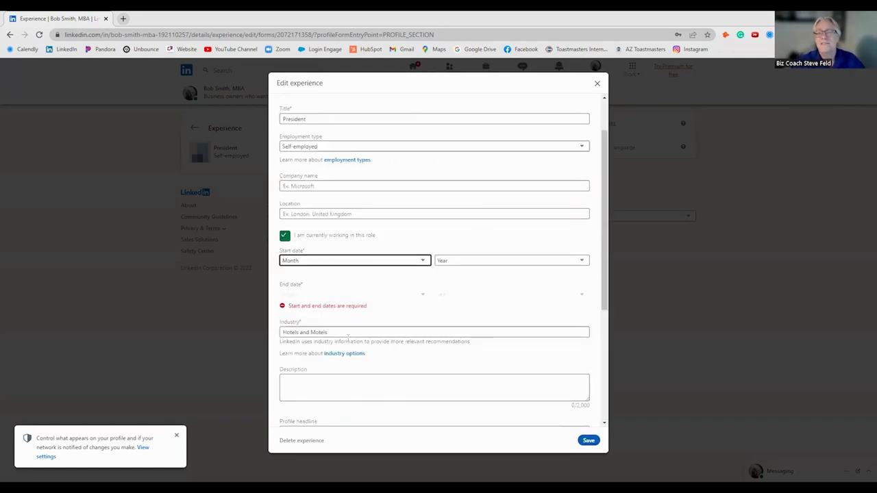
click(399, 261)
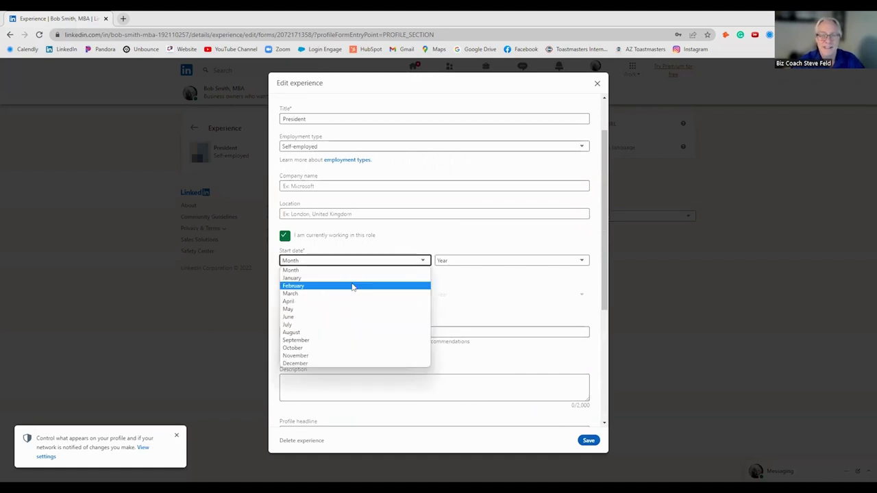
click(450, 261)
click(460, 297)
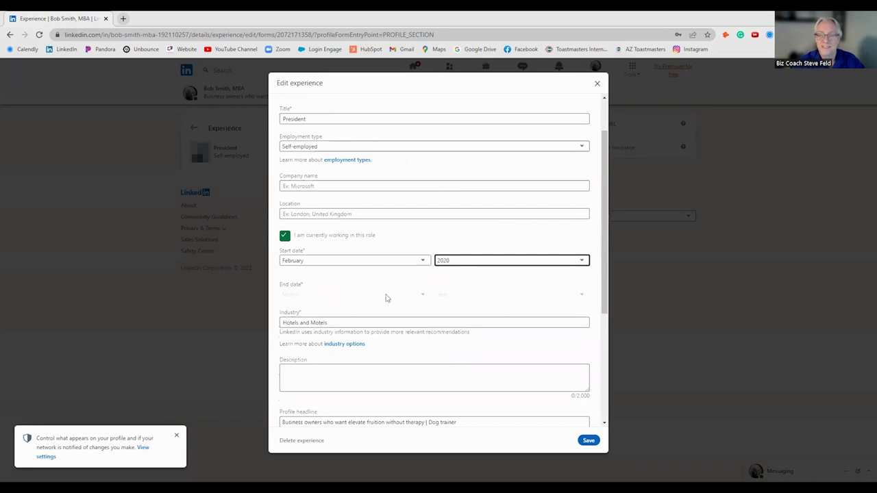
click(364, 290)
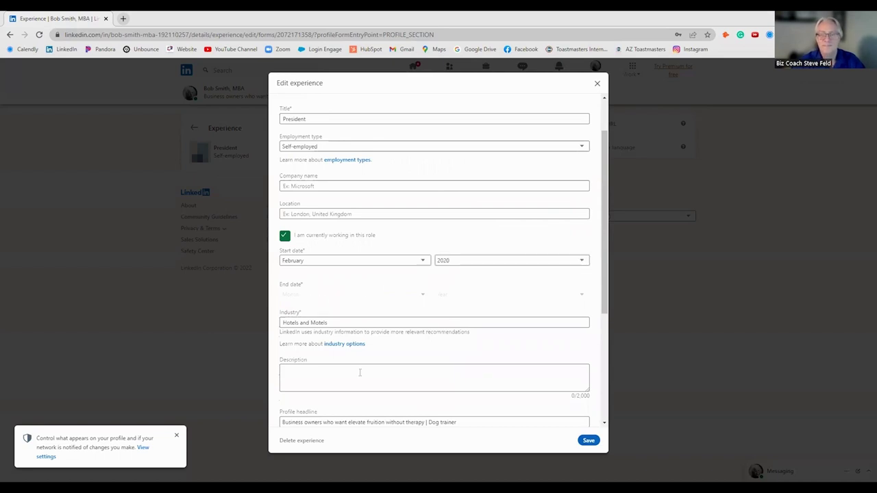
click(587, 441)
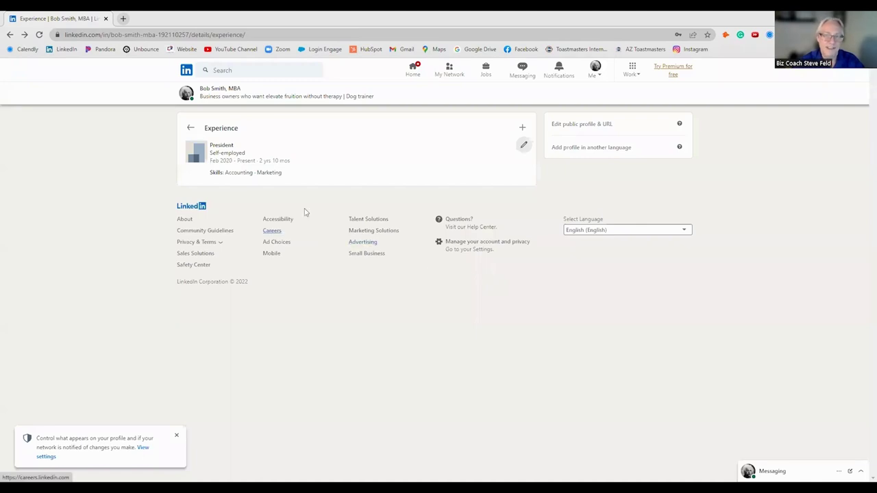
Return to the main profile, dismiss the pronouns tip, and scroll through Experience, Education and Skills.
click(191, 131)
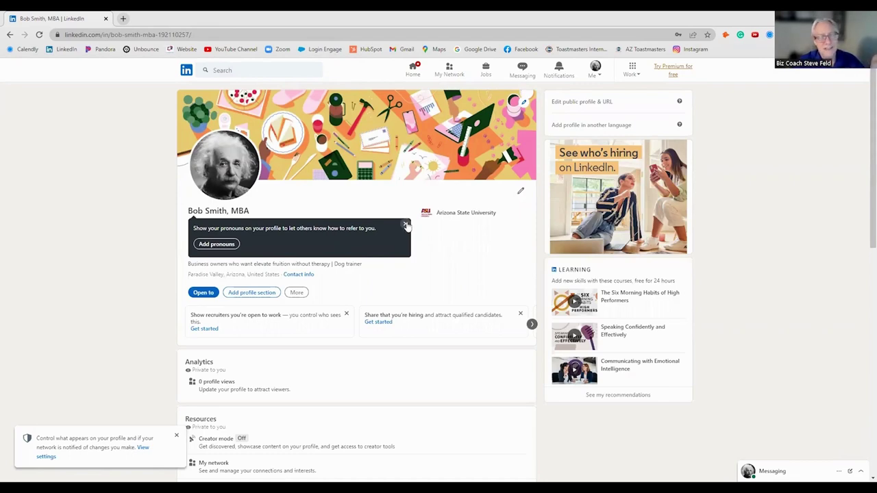
click(405, 226)
scroll(377, 322, down, 2)
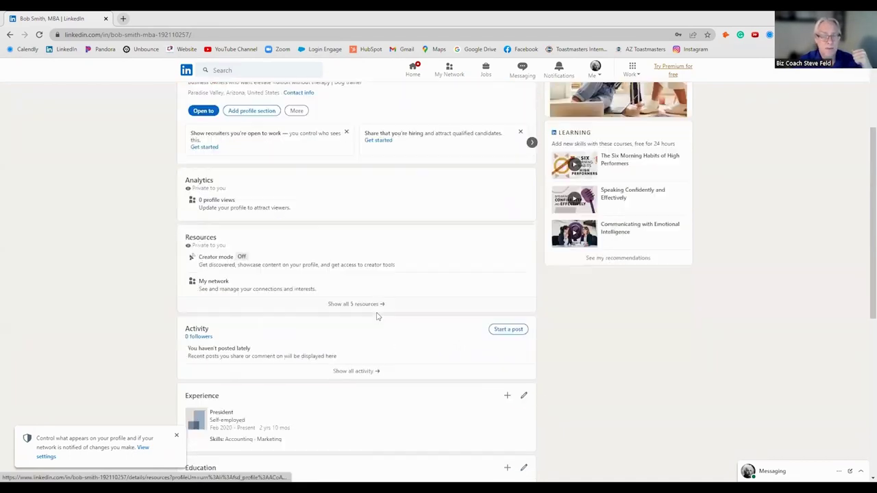
scroll(377, 317, down, 2)
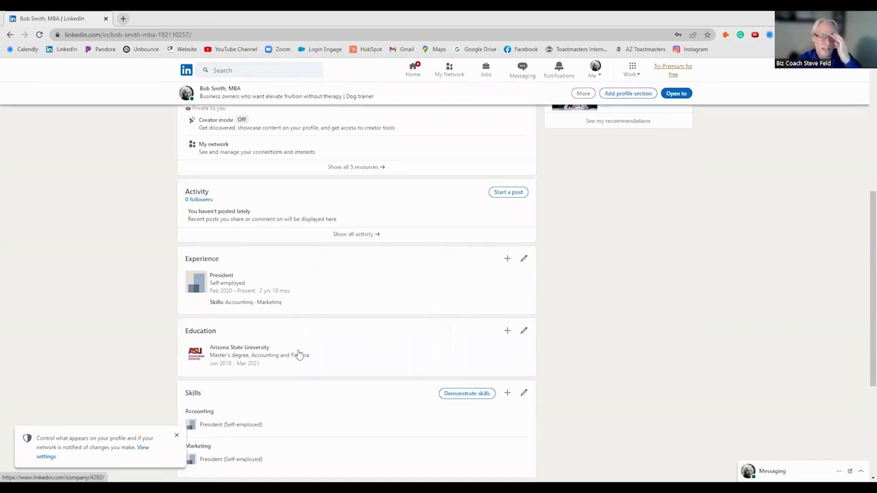
scroll(299, 352, down, 2)
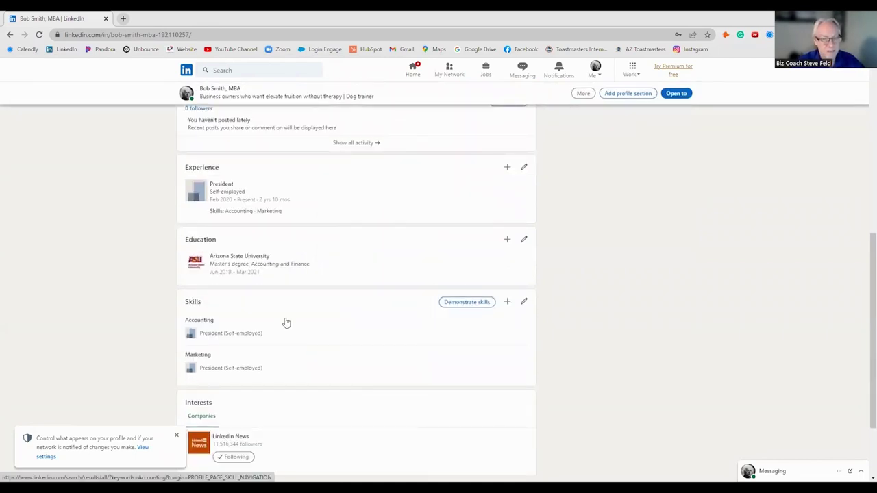
scroll(286, 322, down, 3)
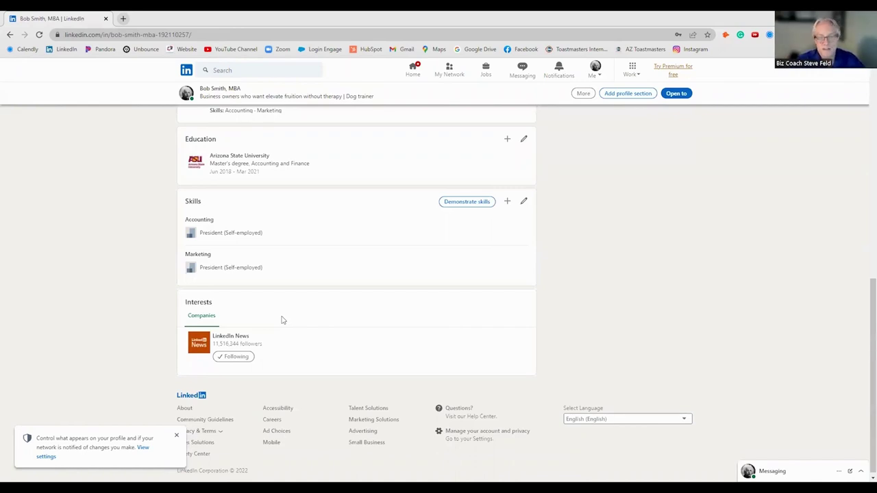
Open the More menu with Save to PDF and Build a resume options.
scroll(281, 322, up, 2)
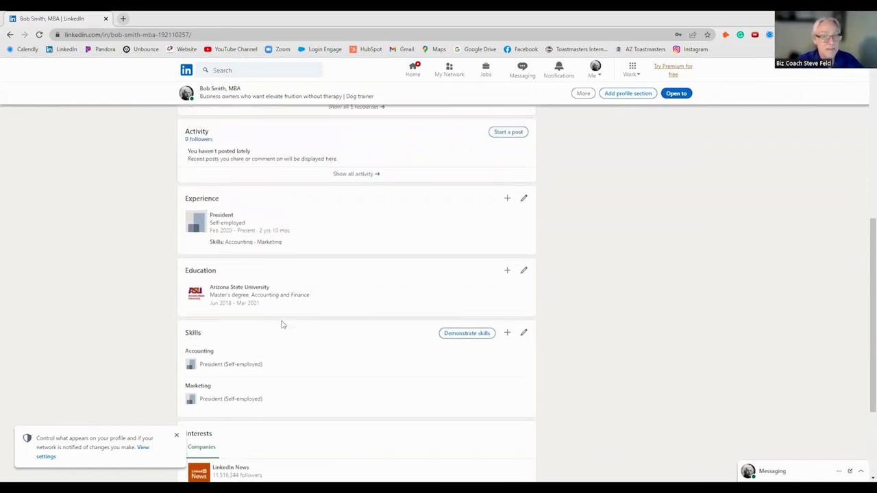
scroll(281, 324, up, 5)
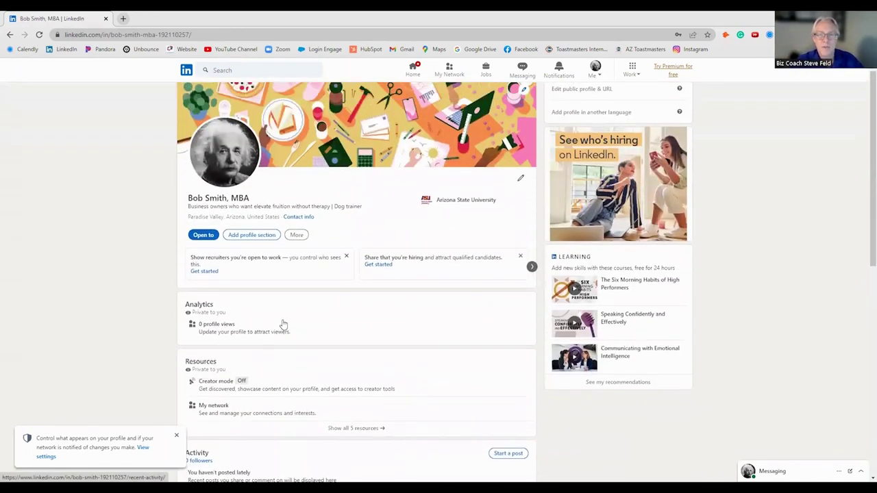
scroll(284, 315, down, 2)
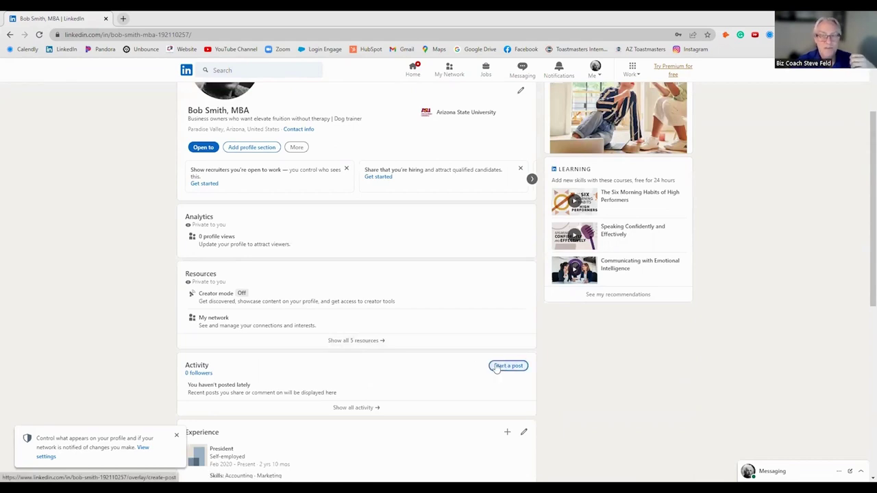
scroll(343, 282, up, 2)
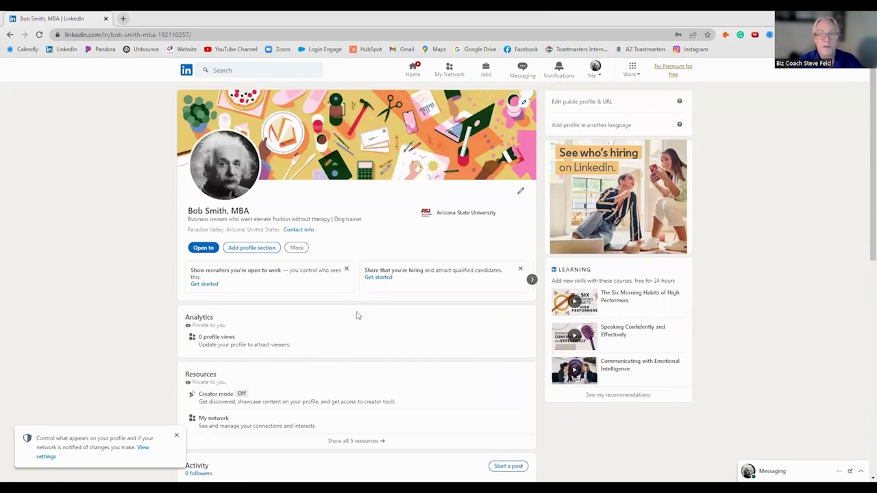
click(299, 249)
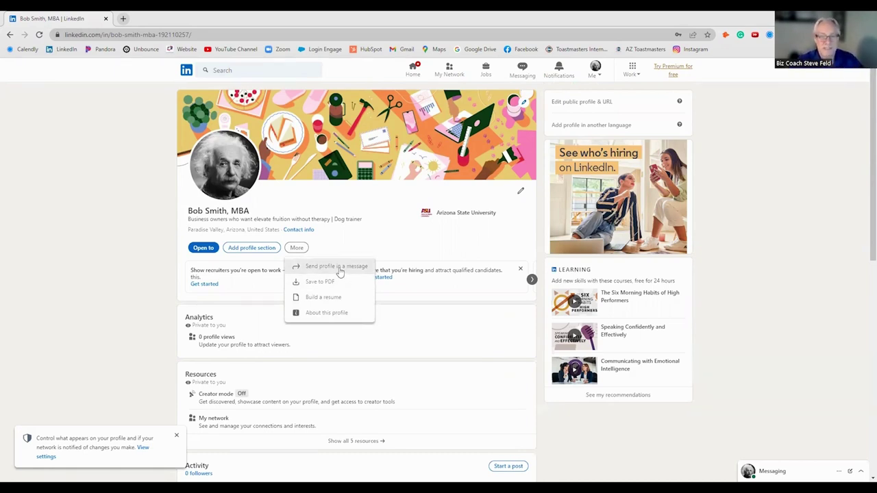
Bring up the empty Edit about form from the Core profile sections.
click(261, 249)
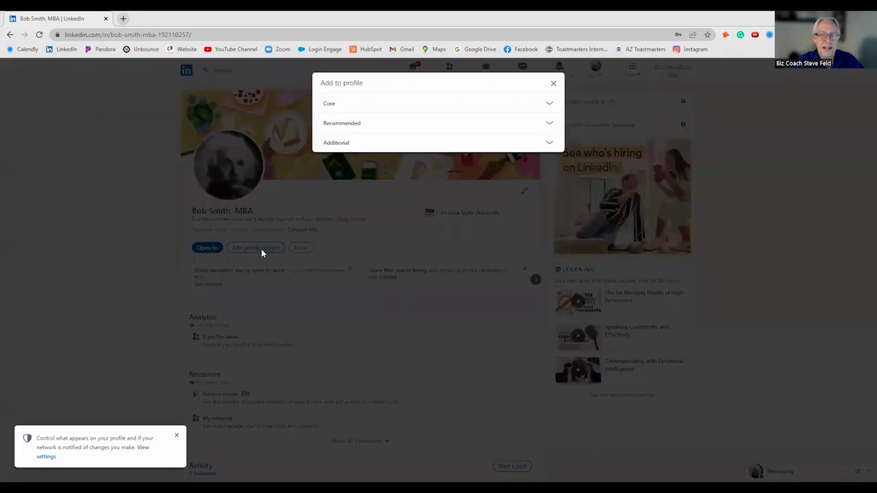
click(354, 108)
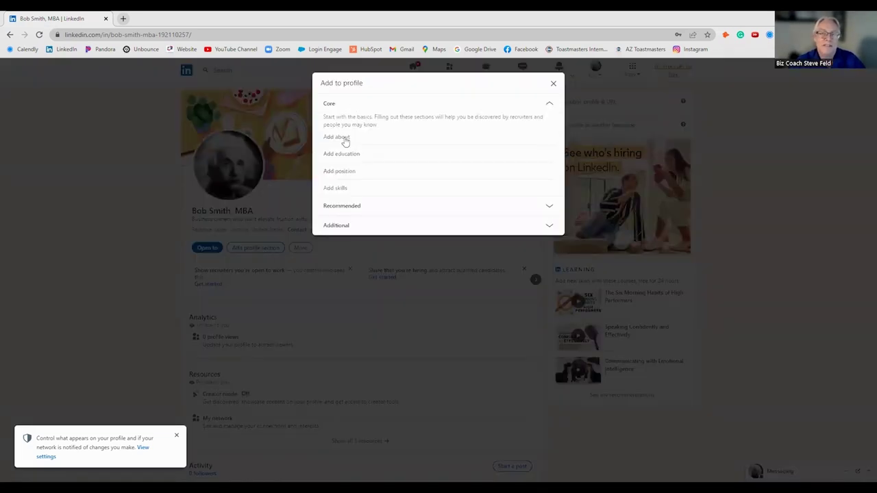
click(346, 138)
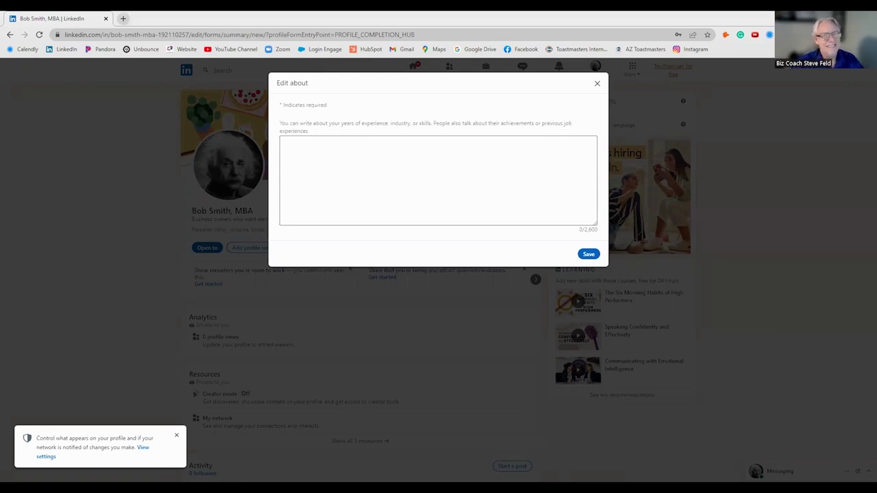
Paste the About outline and insert 'do' after 'Who' in the first line.
click(314, 160)
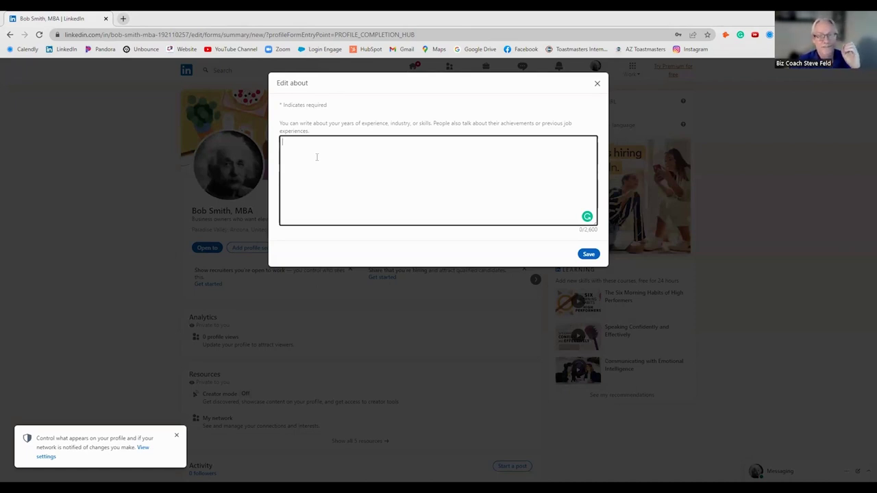
right_click(316, 158)
click(344, 234)
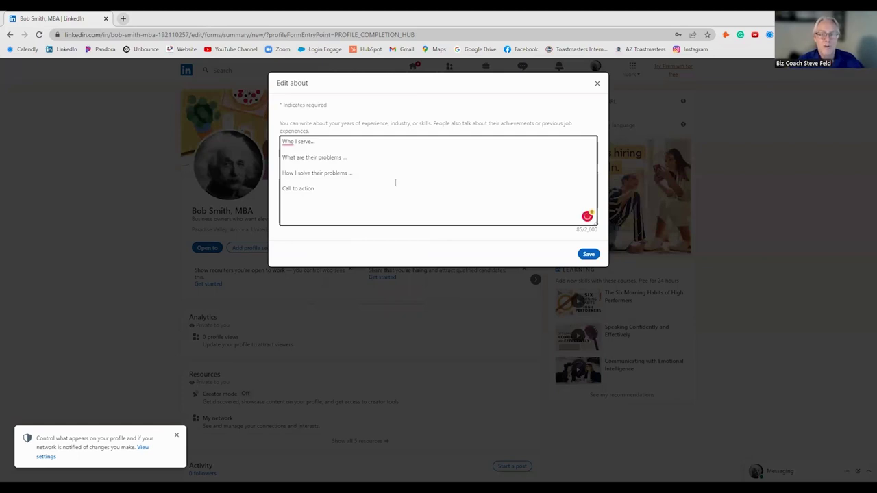
click(295, 141)
text(do)
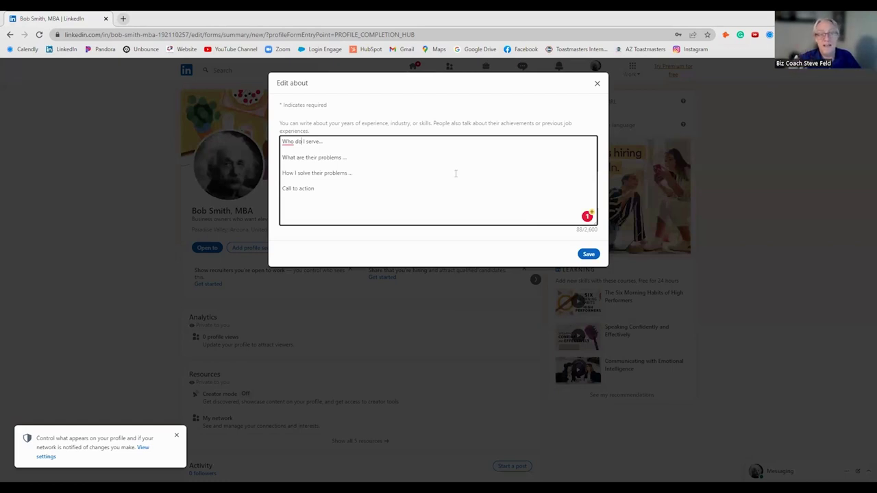
Add a 'Contact' line after Call to action and save the About section.
click(387, 213)
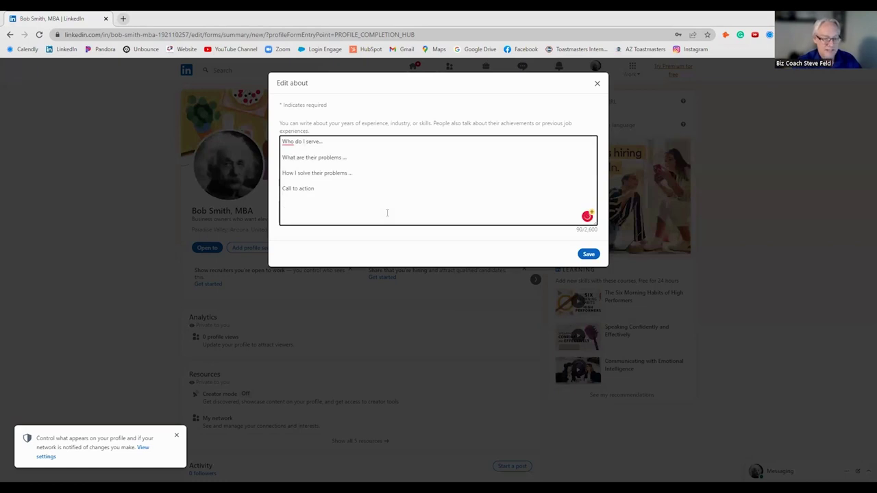
text(Contact)
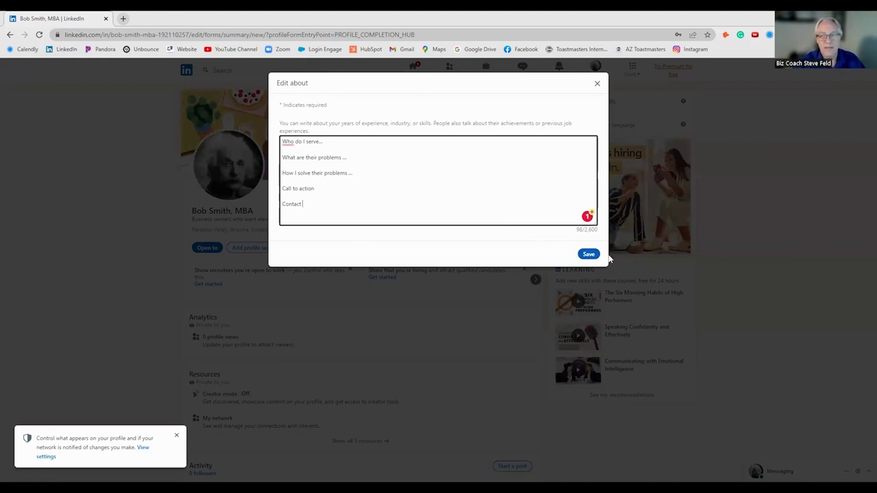
click(589, 254)
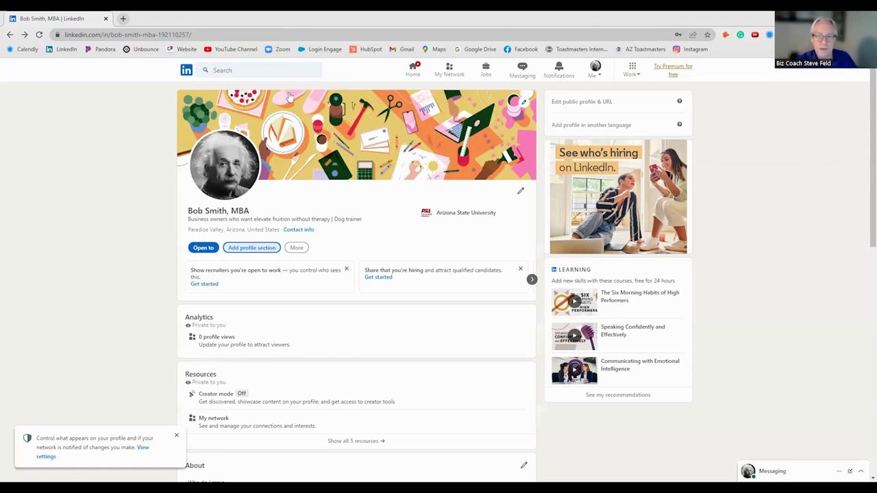
Dismiss the 'Try searching for' suggestions so the full profile page shows.
click(272, 69)
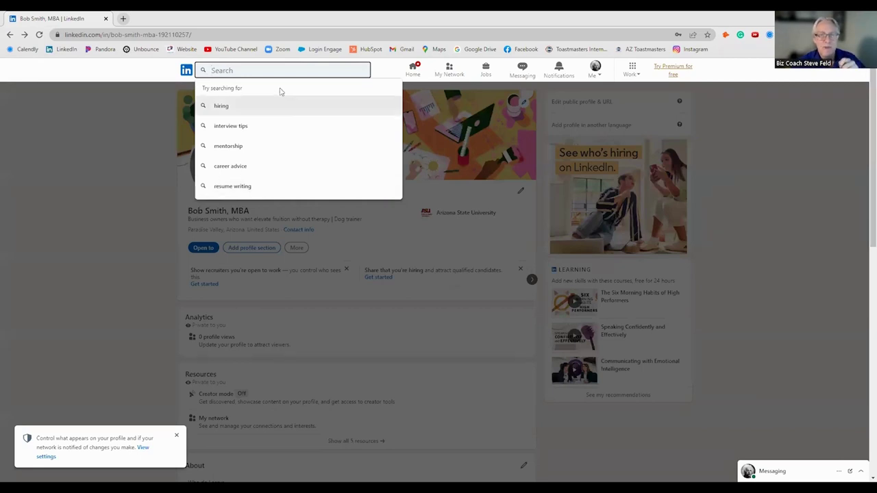
click(171, 113)
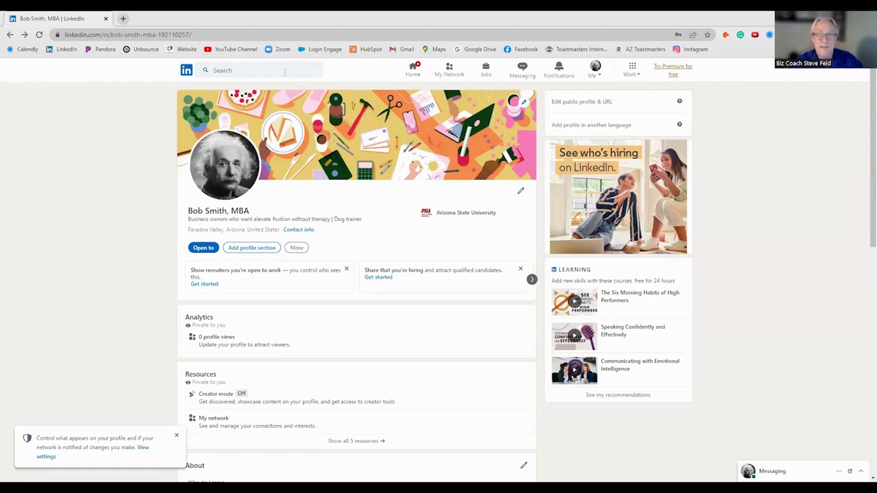
Go to My Network and scroll through suggested people, pages, newsletters and groups.
click(450, 71)
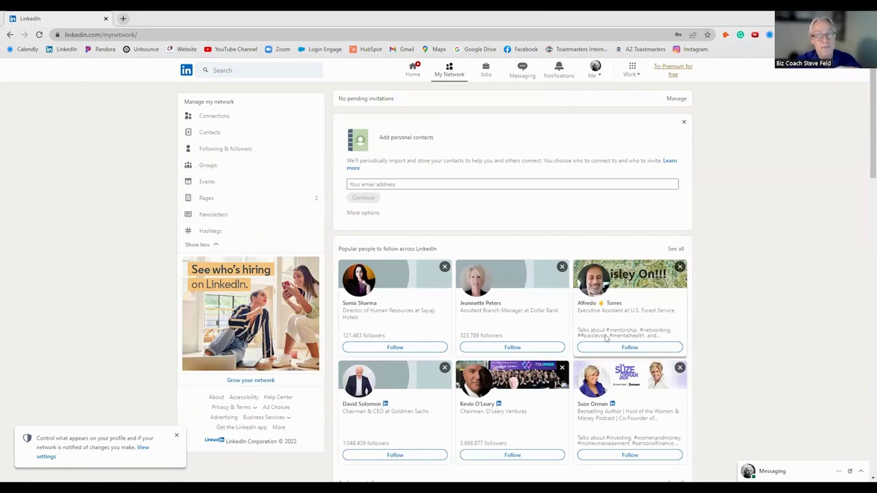
scroll(479, 274, down, 1)
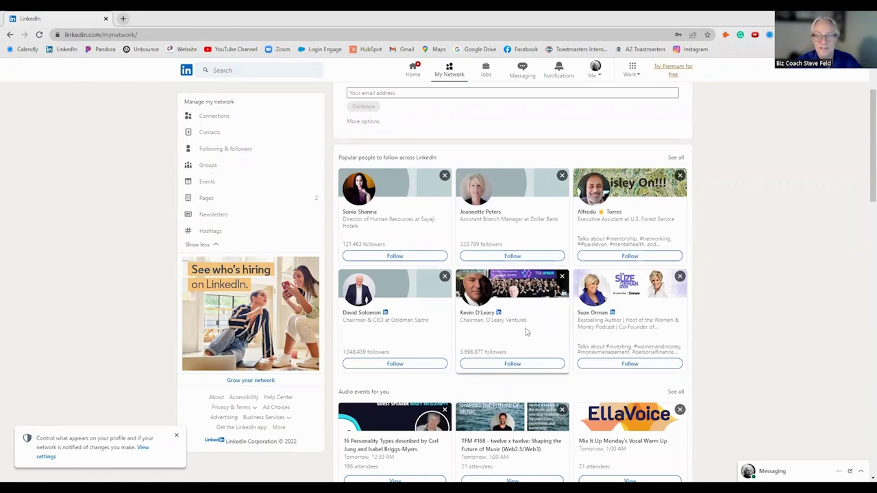
scroll(531, 333, down, 2)
scroll(532, 332, down, 2)
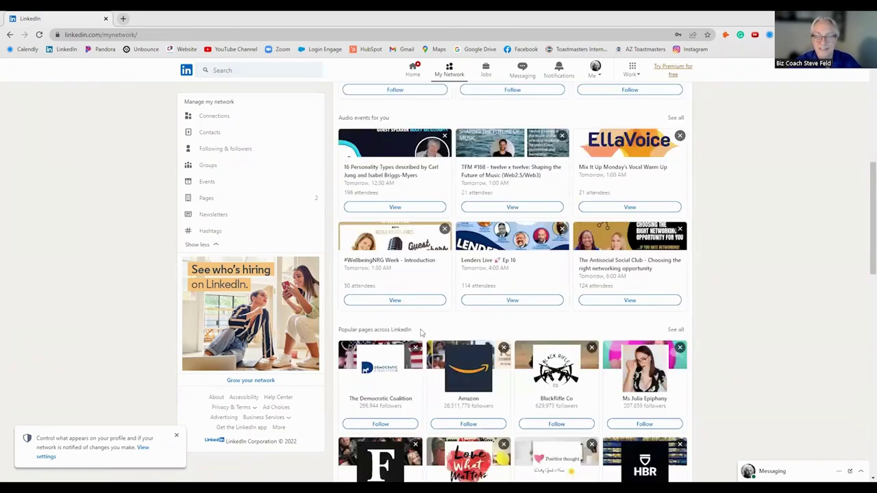
scroll(425, 333, down, 2)
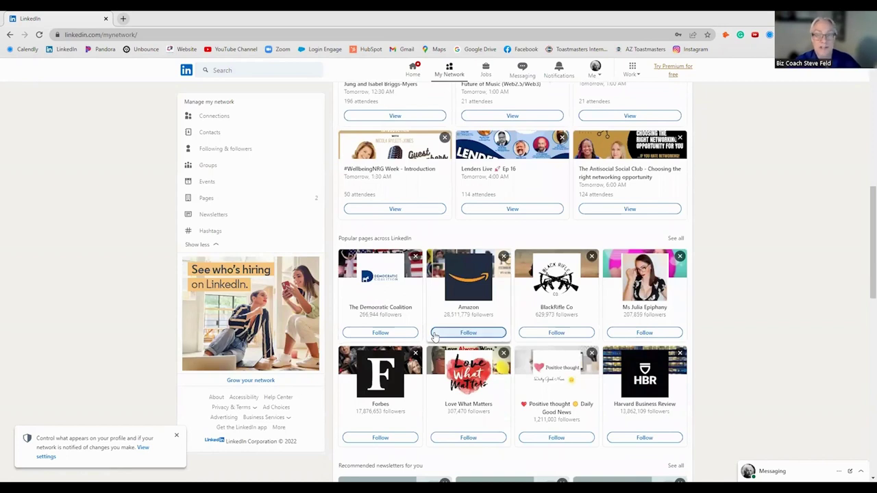
scroll(433, 336, down, 3)
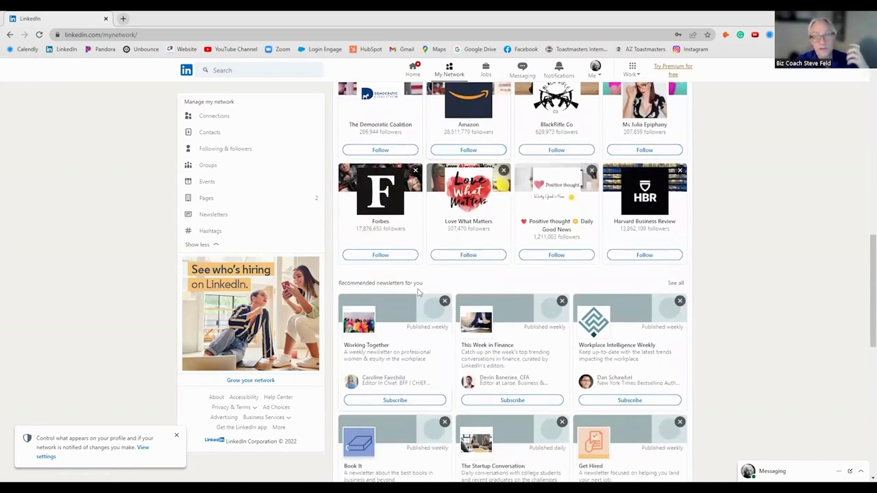
scroll(419, 291, down, 2)
scroll(420, 292, down, 2)
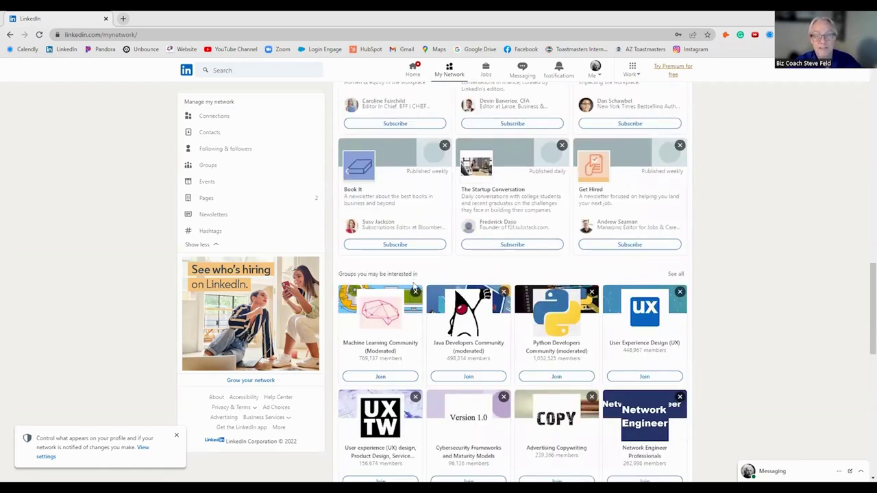
scroll(414, 285, down, 2)
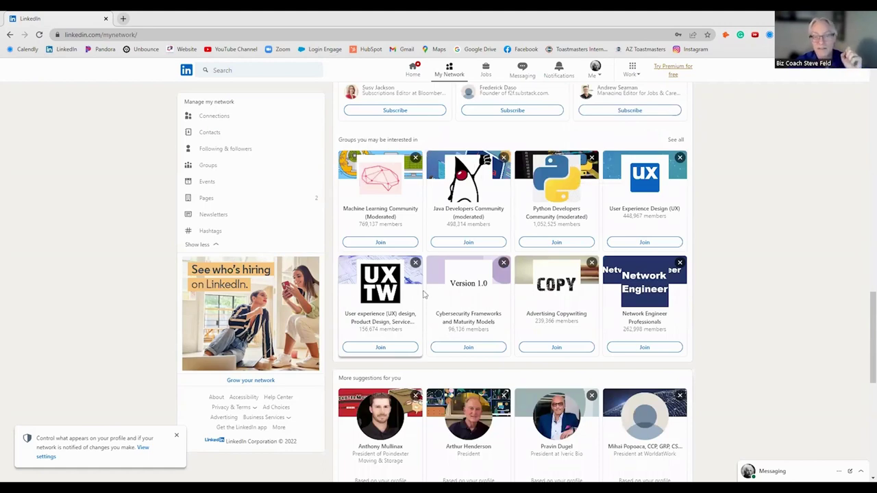
scroll(421, 291, down, 3)
scroll(422, 295, down, 4)
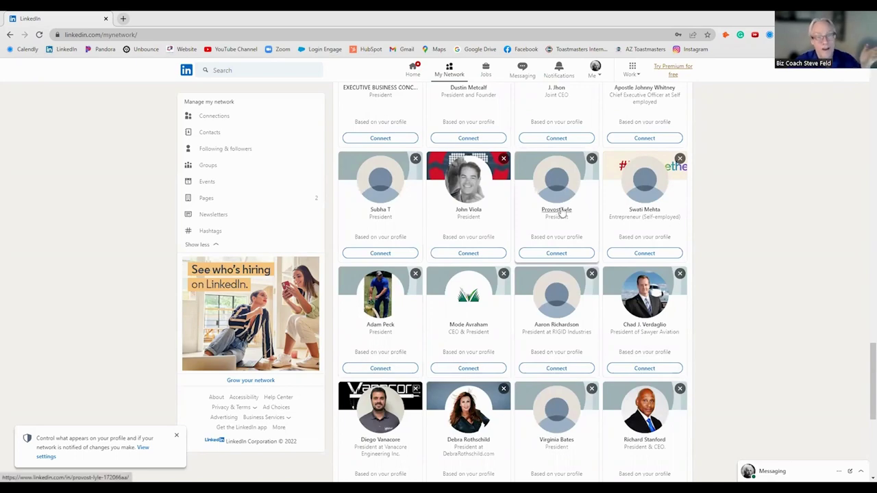
scroll(553, 223, down, 3)
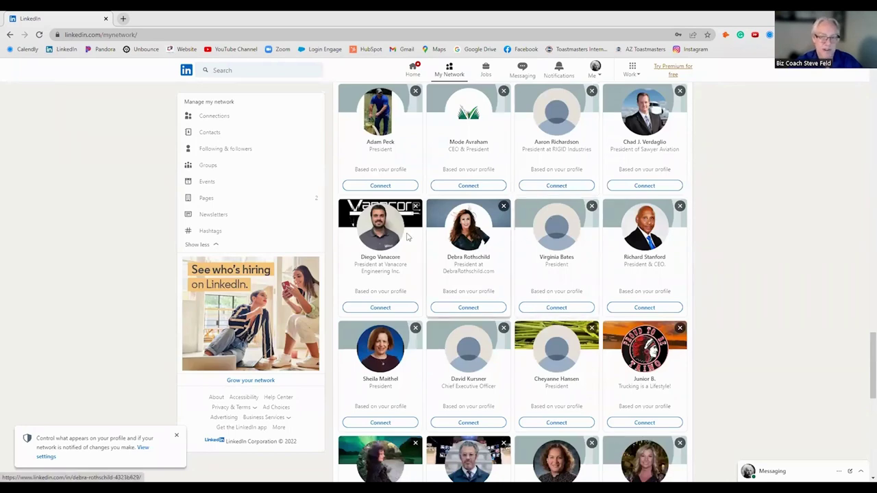
scroll(497, 285, down, 1)
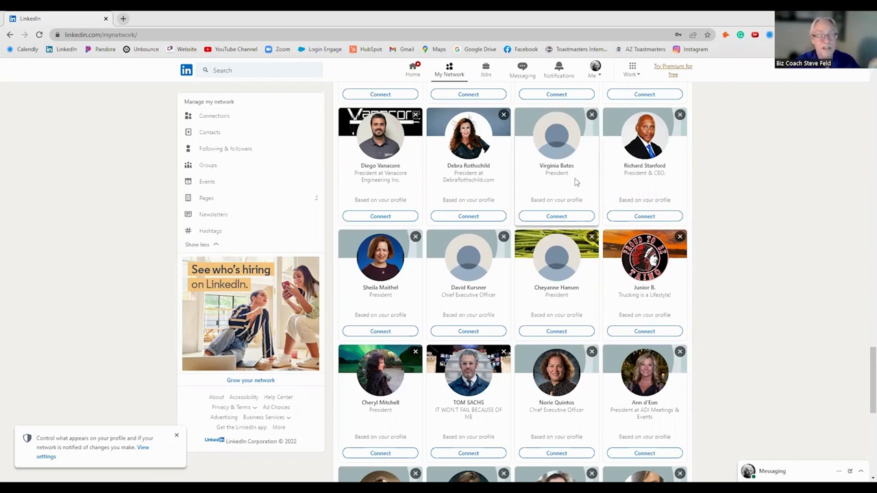
scroll(575, 182, down, 3)
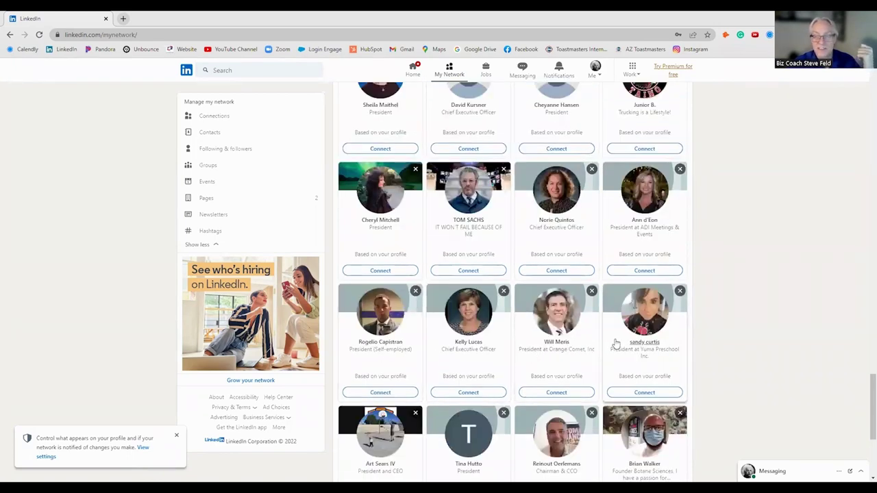
scroll(485, 232, down, 1)
scroll(484, 231, down, 2)
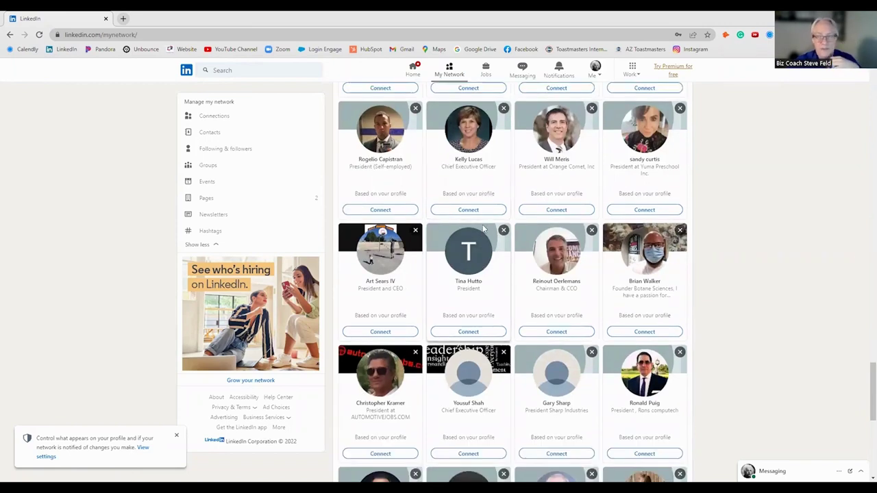
scroll(483, 229, down, 1)
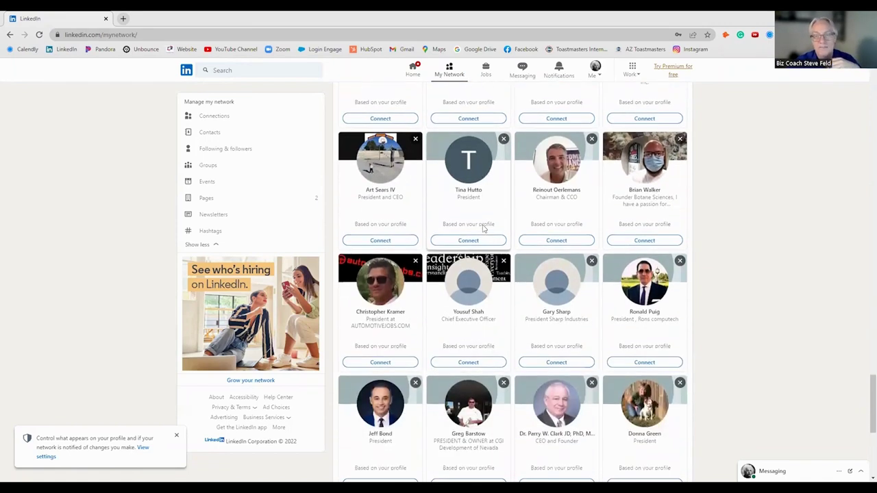
scroll(483, 230, down, 1)
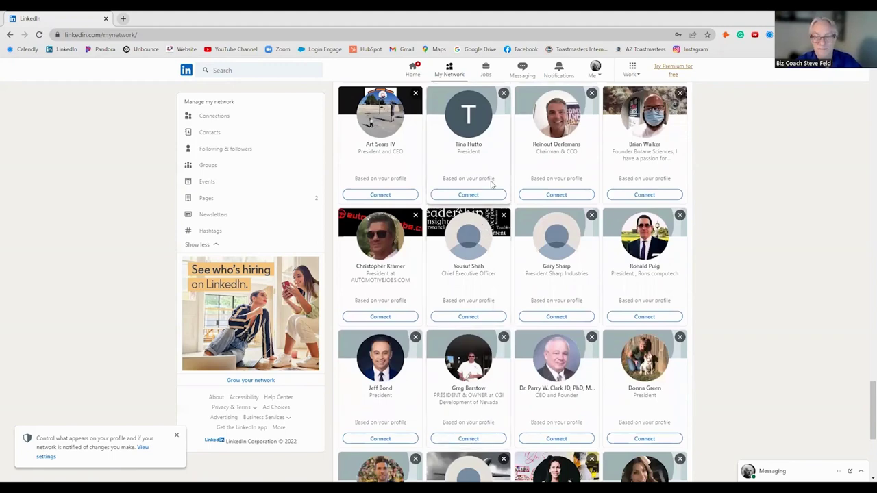
scroll(486, 184, up, 5)
scroll(486, 182, up, 8)
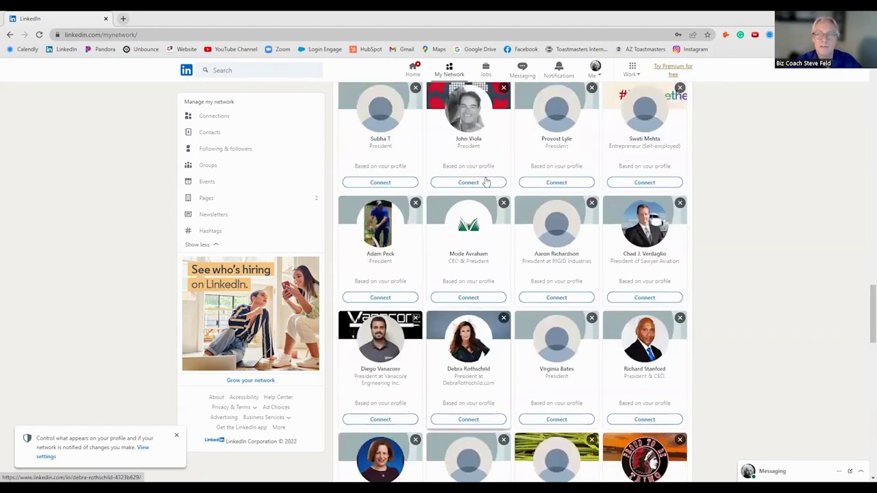
scroll(487, 180, up, 10)
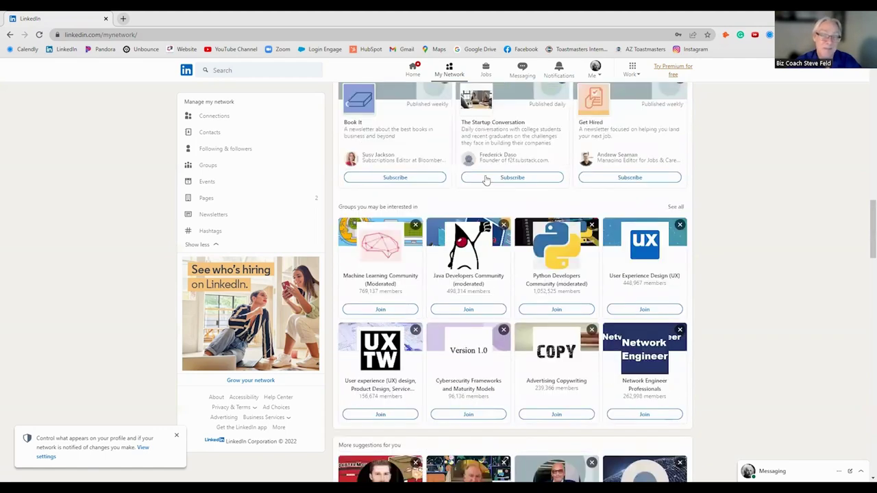
scroll(489, 83, up, 2)
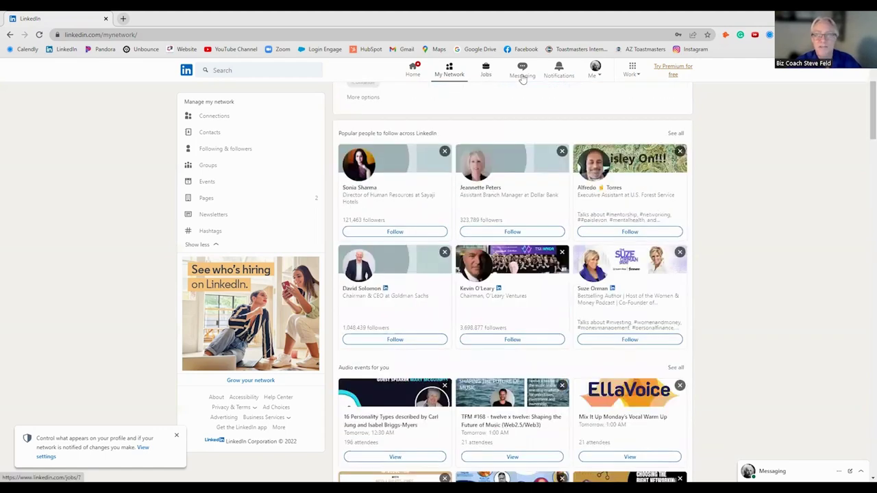
Go to Messaging and close the Message Ads 60-day archiving notice.
click(523, 72)
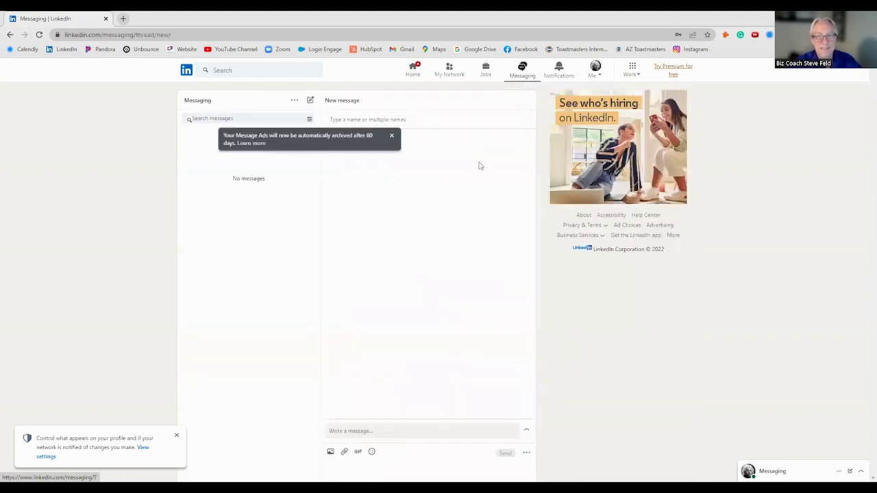
click(392, 137)
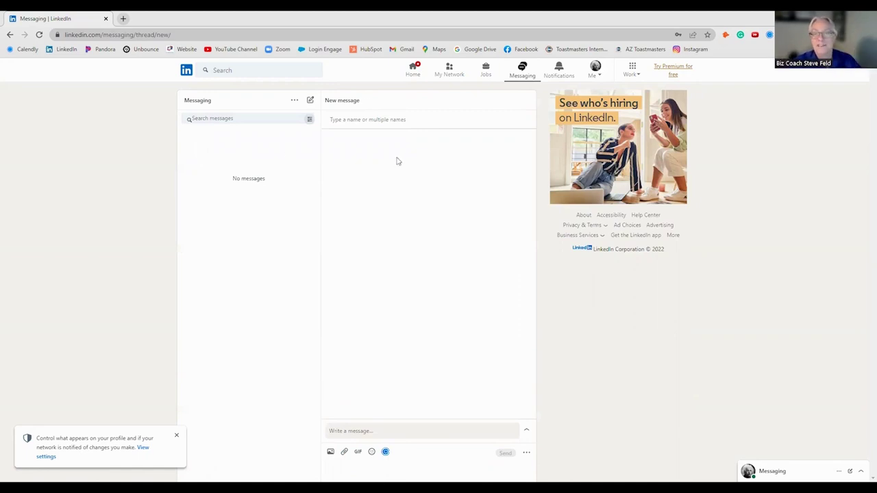
Check the Notifications page from the top-bar bell; it shows no new notifications.
click(559, 71)
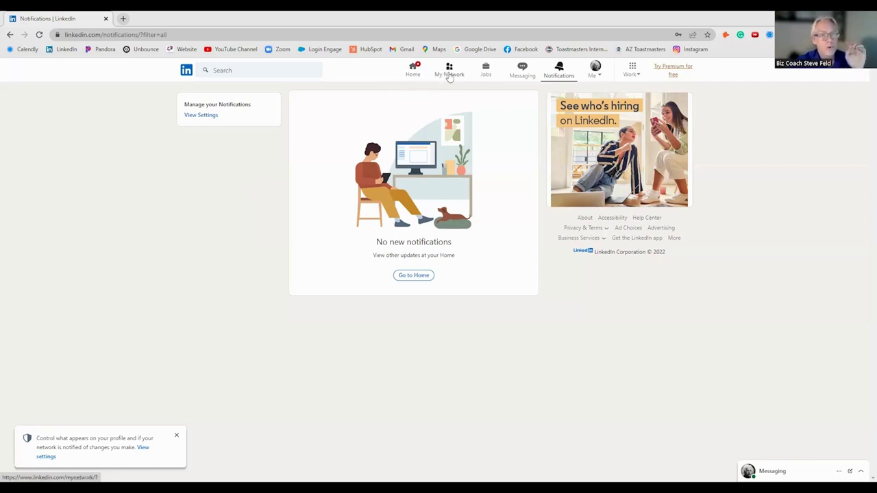
Go via My Network and the Home feed back to your profile and close the add-pronouns prompt.
click(439, 79)
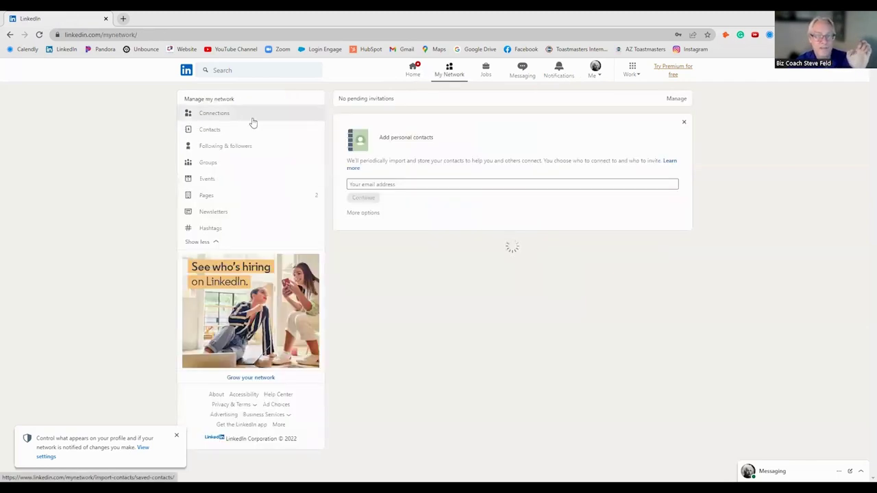
click(415, 71)
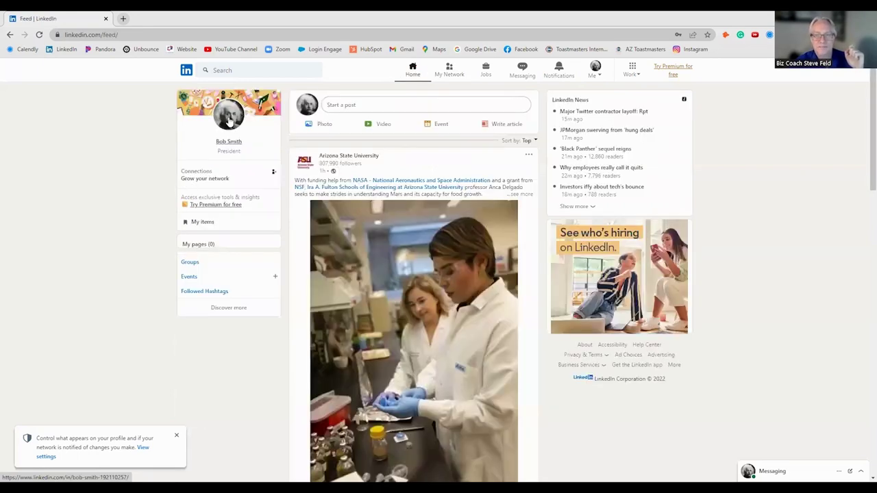
click(230, 122)
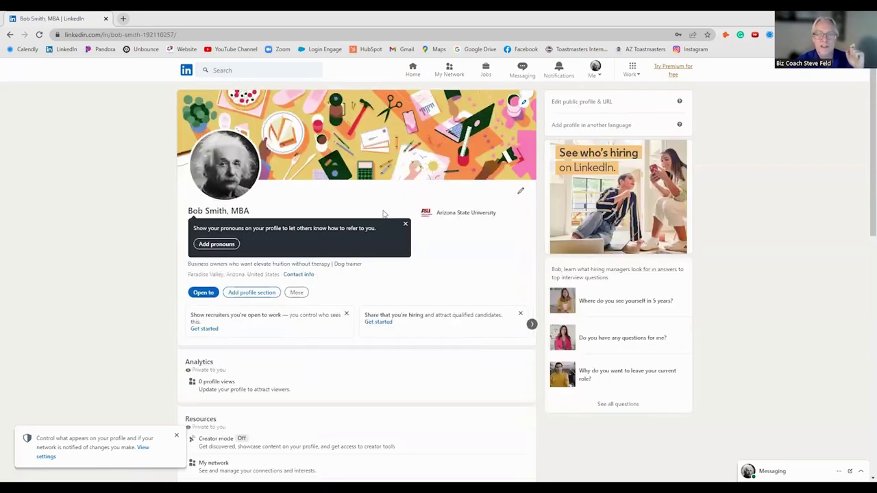
click(406, 225)
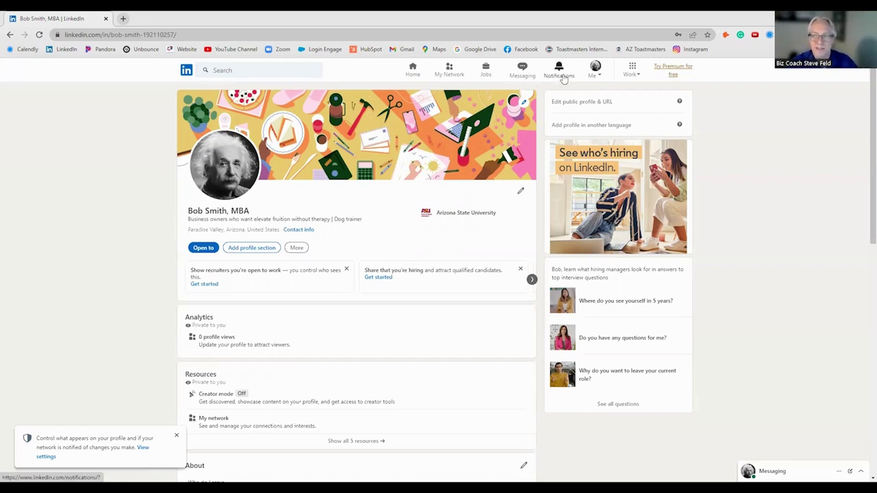
Open the Me dropdown listing Settings & Privacy, Posts & Activity and Job Posting Account.
click(597, 78)
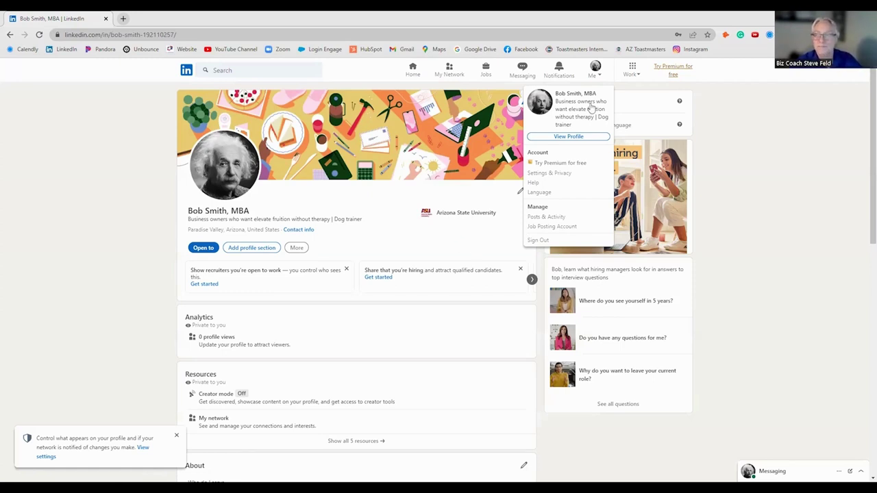
Open Groups from the Work panel, showing no groups yet under Your groups.
click(631, 72)
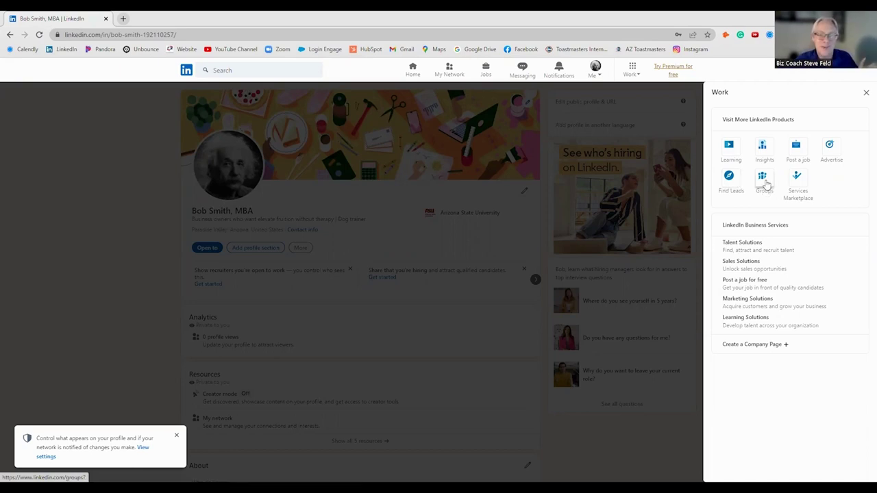
click(766, 183)
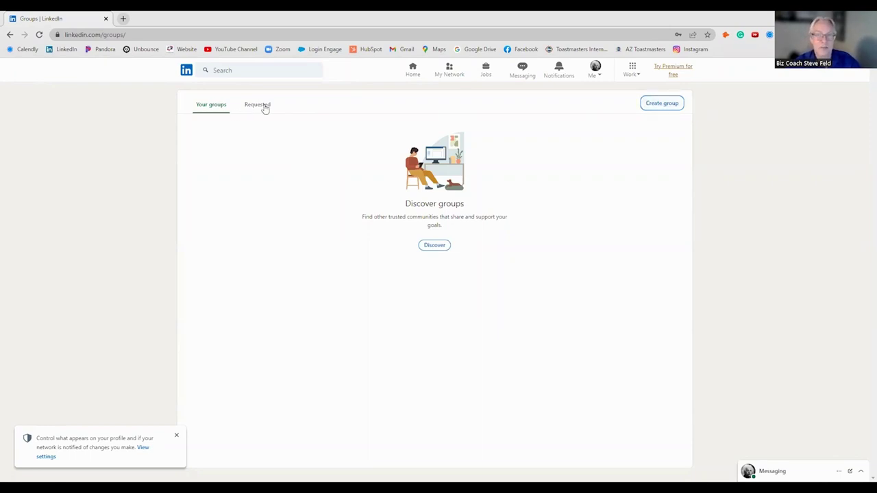
Search LinkedIn for 'accounting' and filter the results to groups, about 10,000 found.
click(254, 71)
text(accounting)
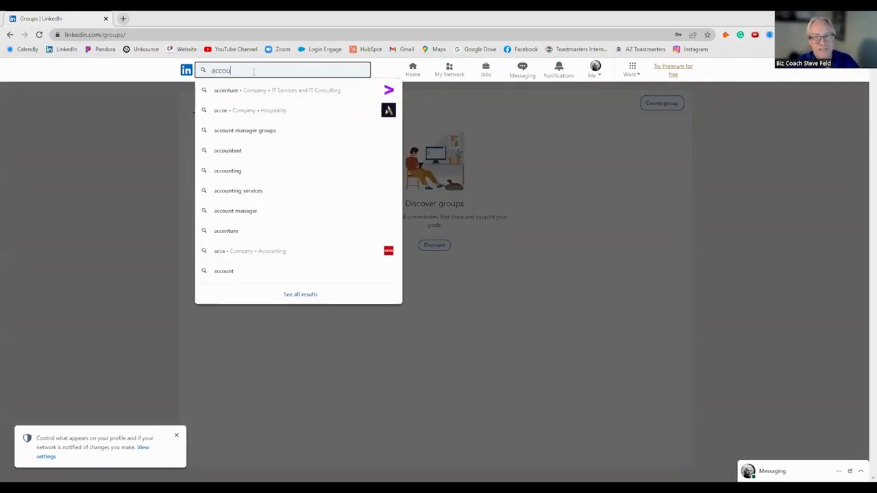
click(301, 295)
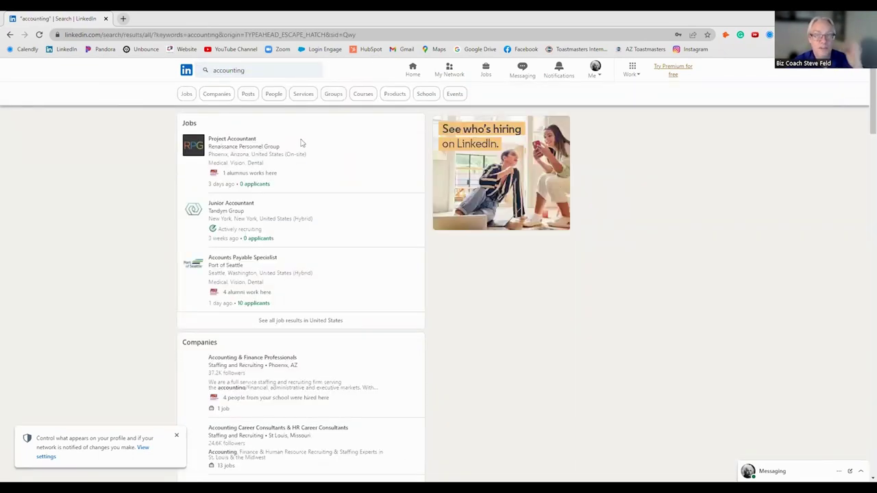
click(333, 94)
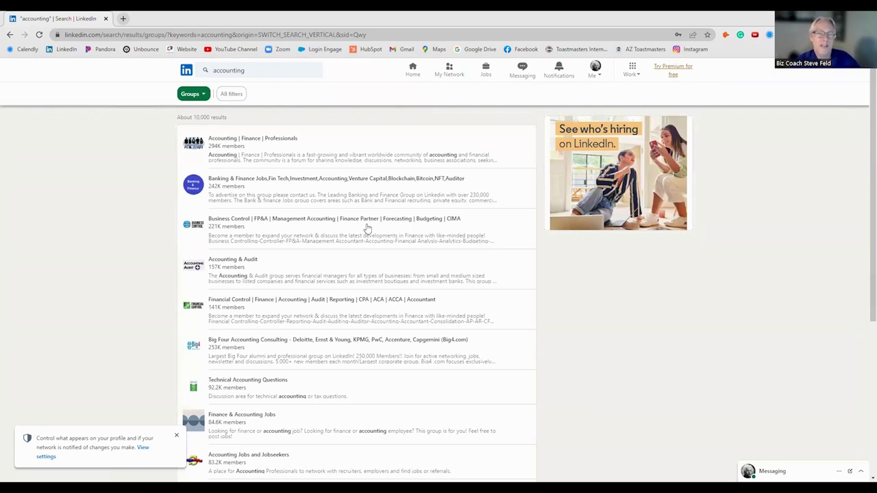
Join the Accounting | Finance | Professionals group and bring up the Work products panel.
click(228, 139)
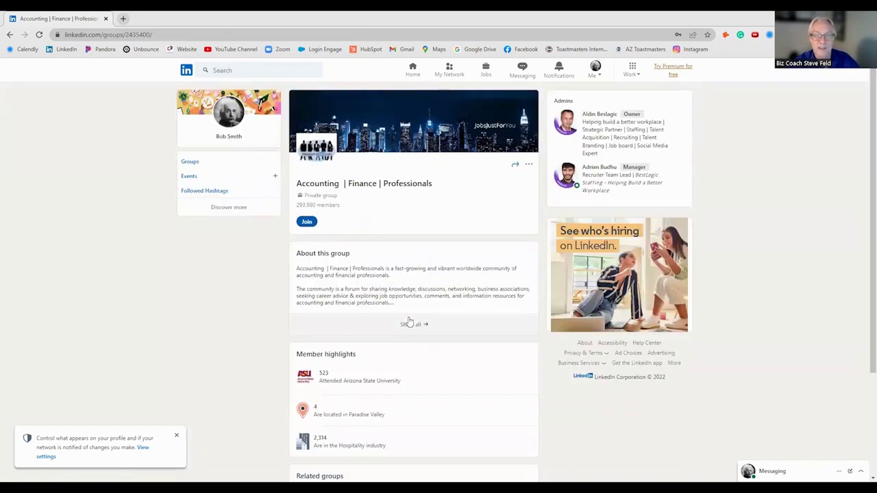
click(308, 223)
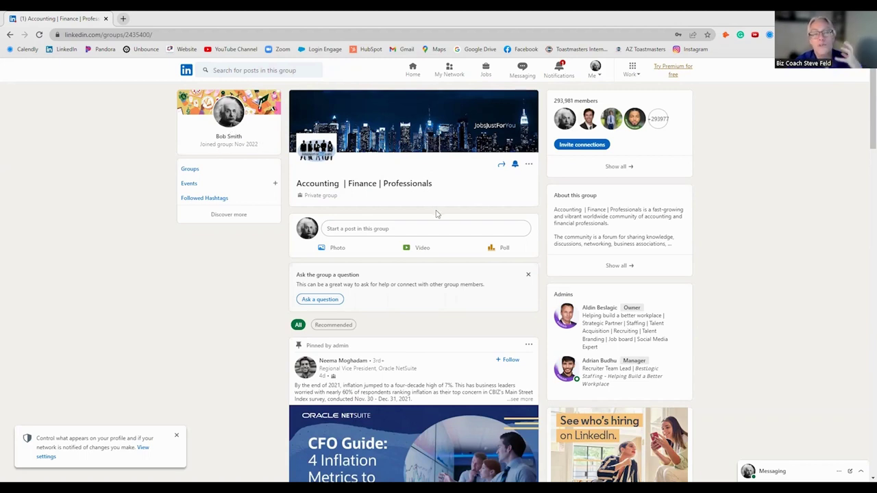
click(631, 71)
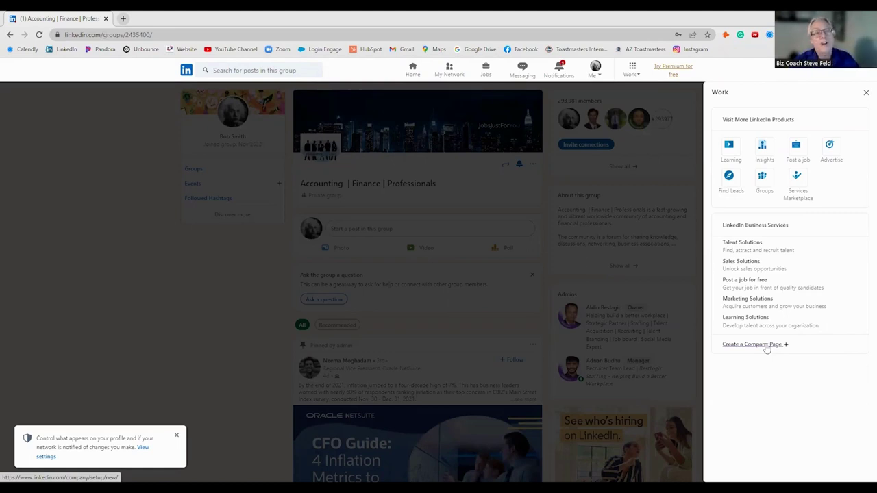
Choose Create a Company Page to see the Company, Showcase and Educational institution page types.
click(765, 348)
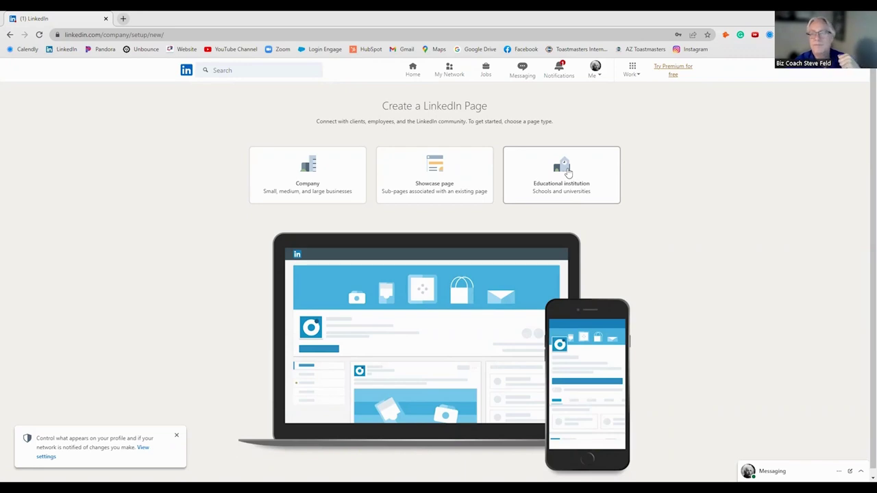
Pick the Educational institution page type and dismiss the profile-privacy notice on its setup form.
click(567, 173)
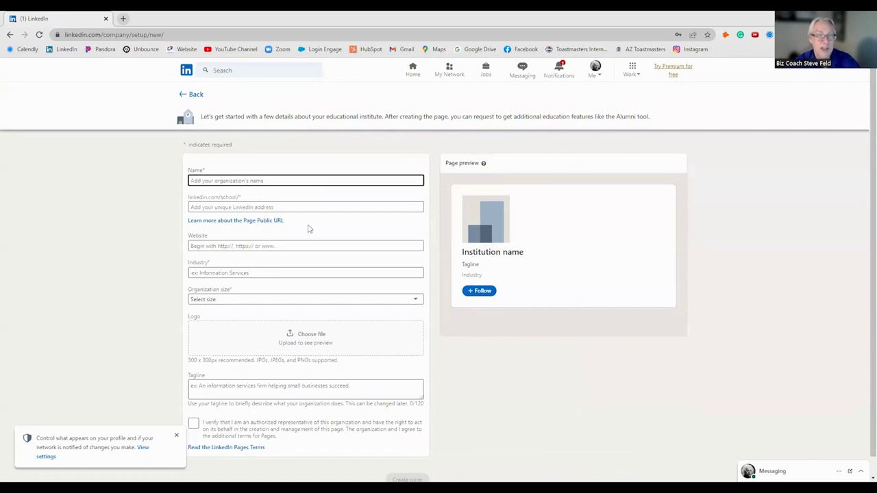
scroll(307, 226, down, 1)
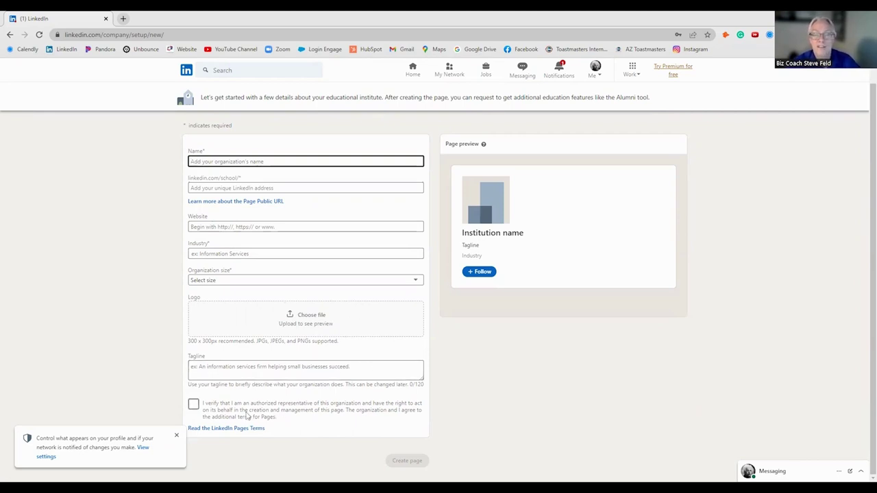
click(176, 435)
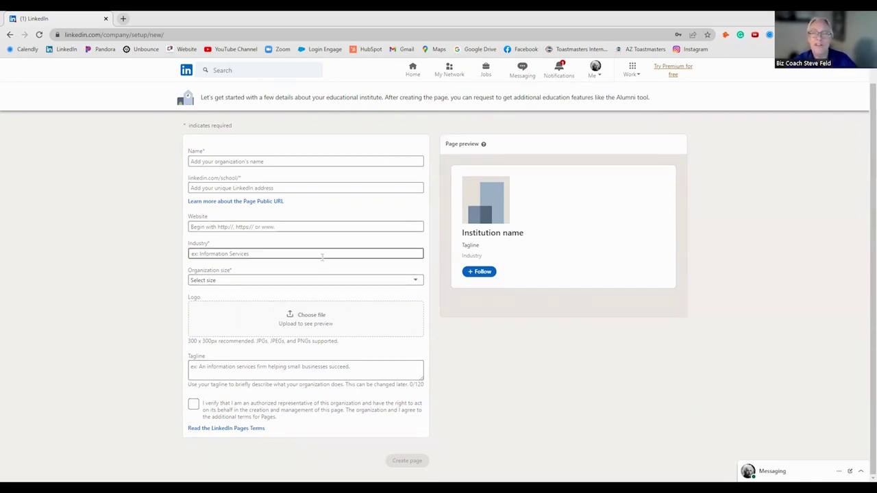
Return Home, open your own profile from the profile card, and toggle the Work panel.
click(418, 72)
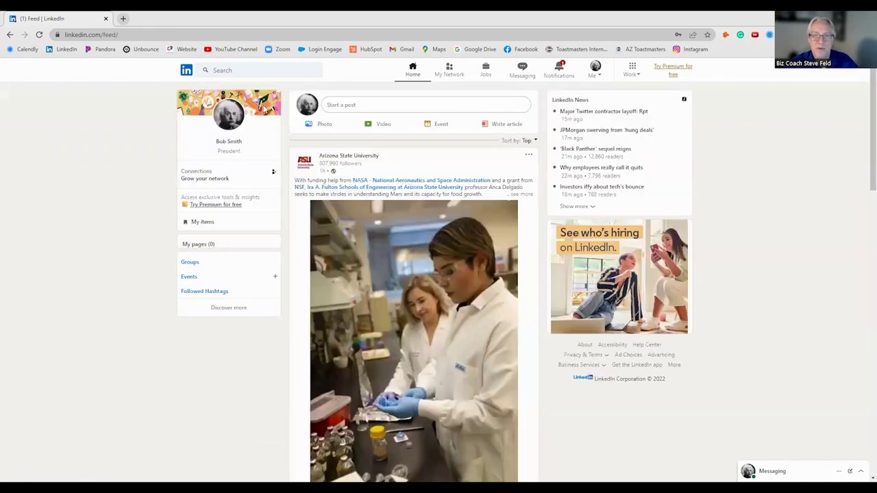
click(236, 121)
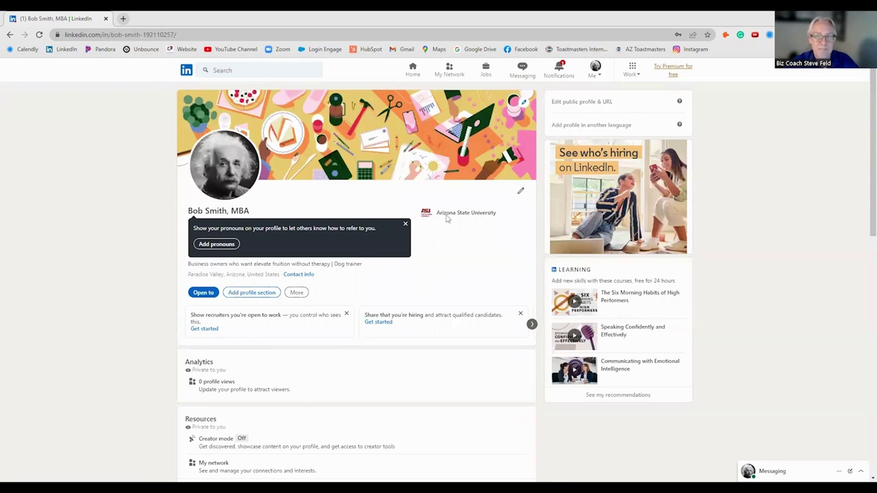
click(632, 75)
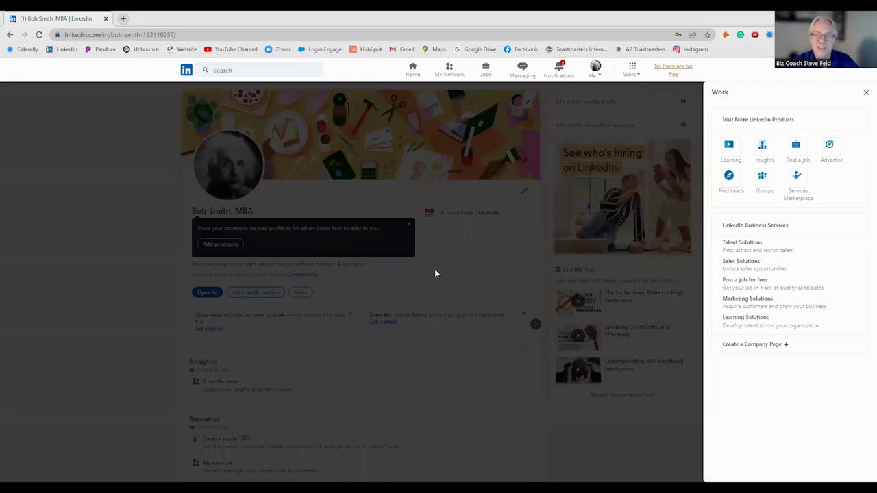
click(480, 188)
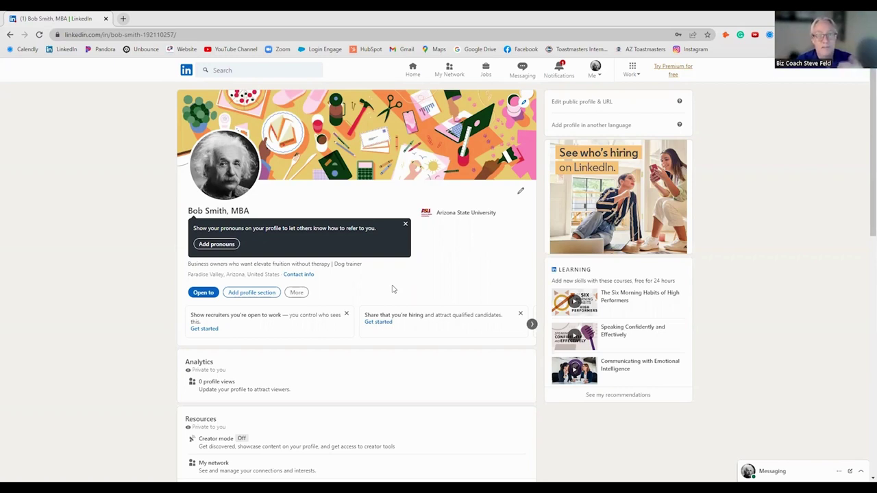
Scroll down through your profile and back up to the intro at the top.
scroll(367, 344, down, 3)
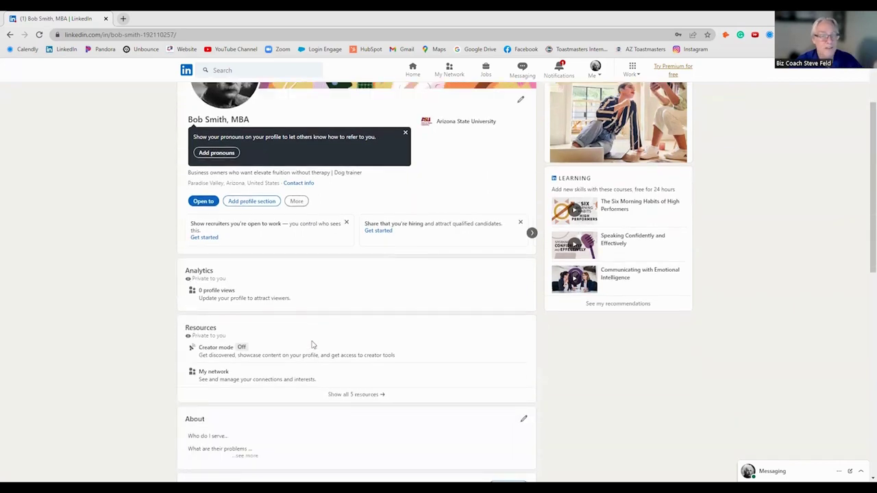
scroll(311, 344, down, 6)
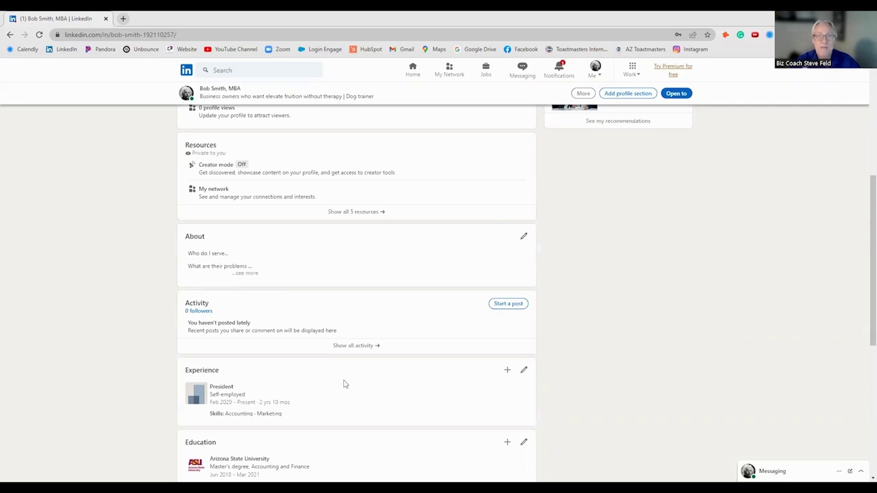
scroll(346, 376, up, 2)
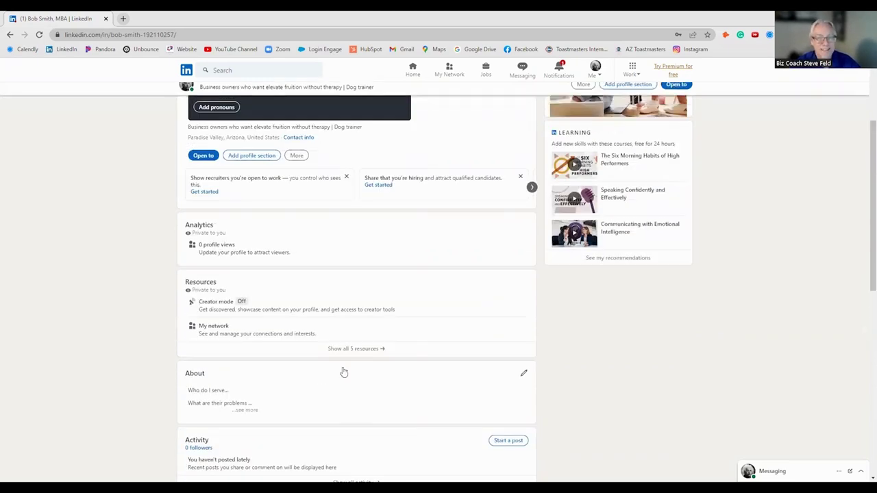
scroll(343, 370, up, 2)
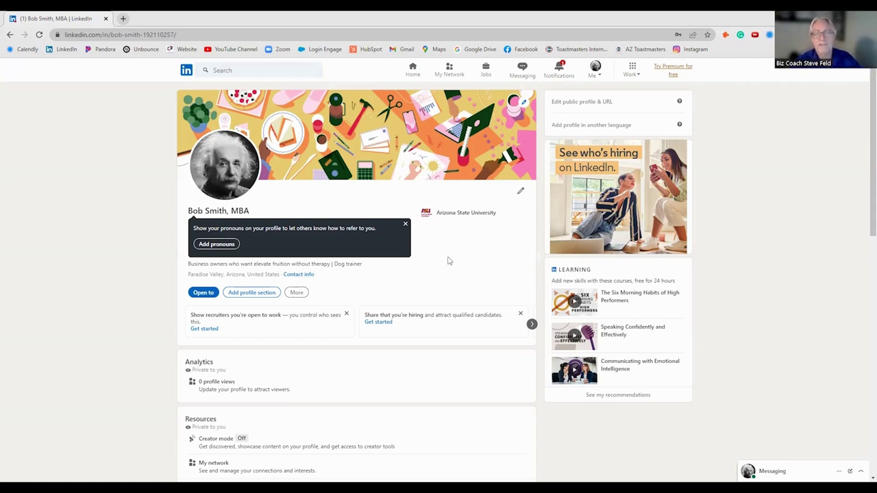
click(405, 225)
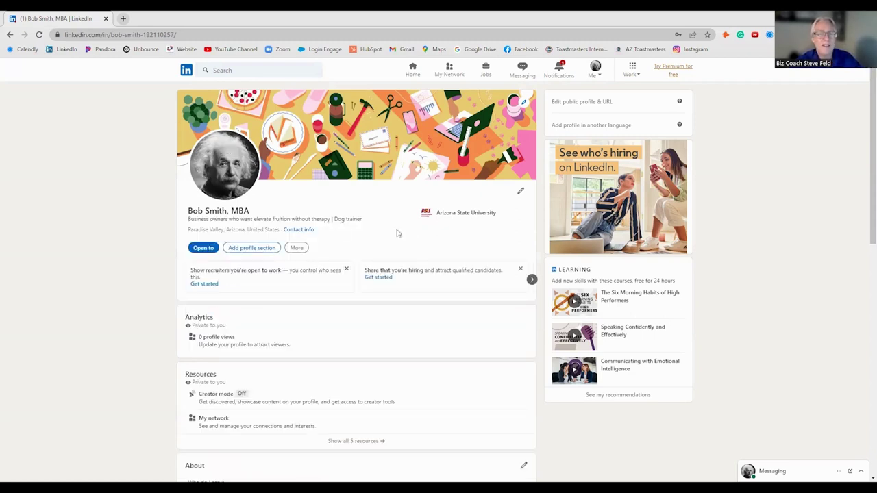
scroll(355, 340, down, 2)
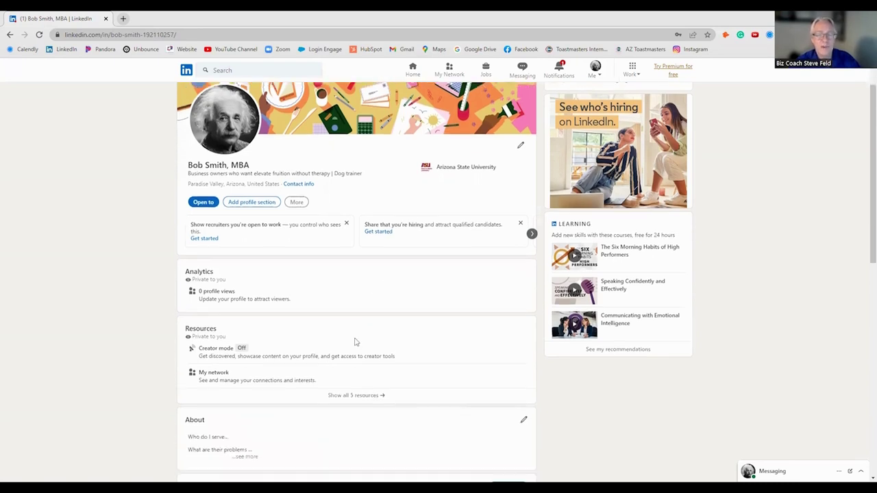
scroll(356, 339, down, 4)
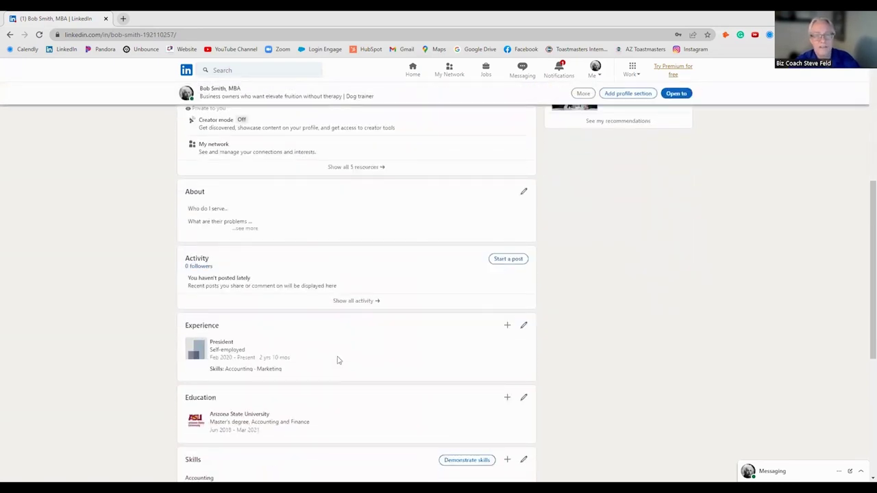